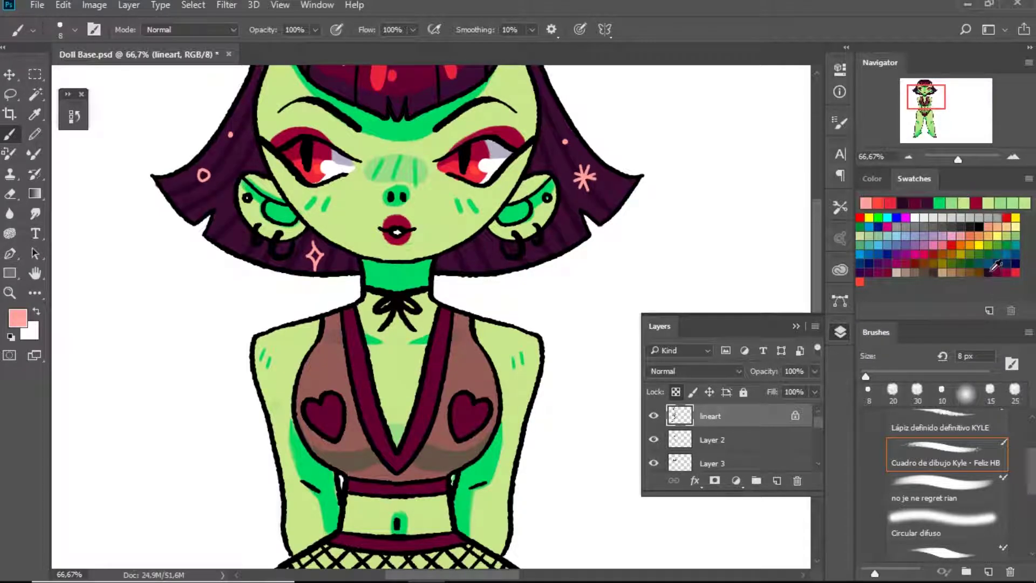
# - Try painting the character's line art light purple with a 45 px brush on the lineart layer
pyautogui.press(']')
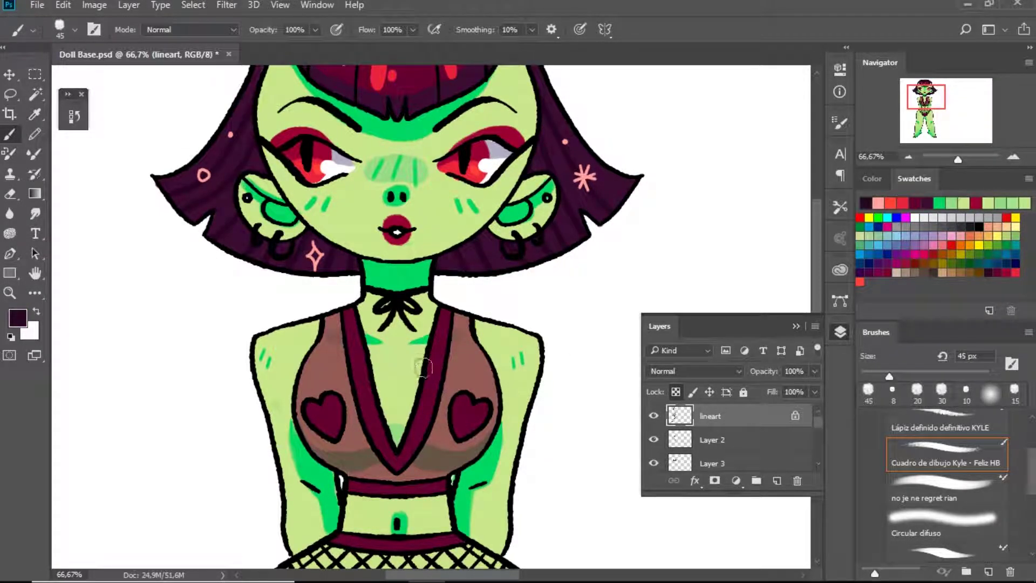
pyautogui.click(928, 252)
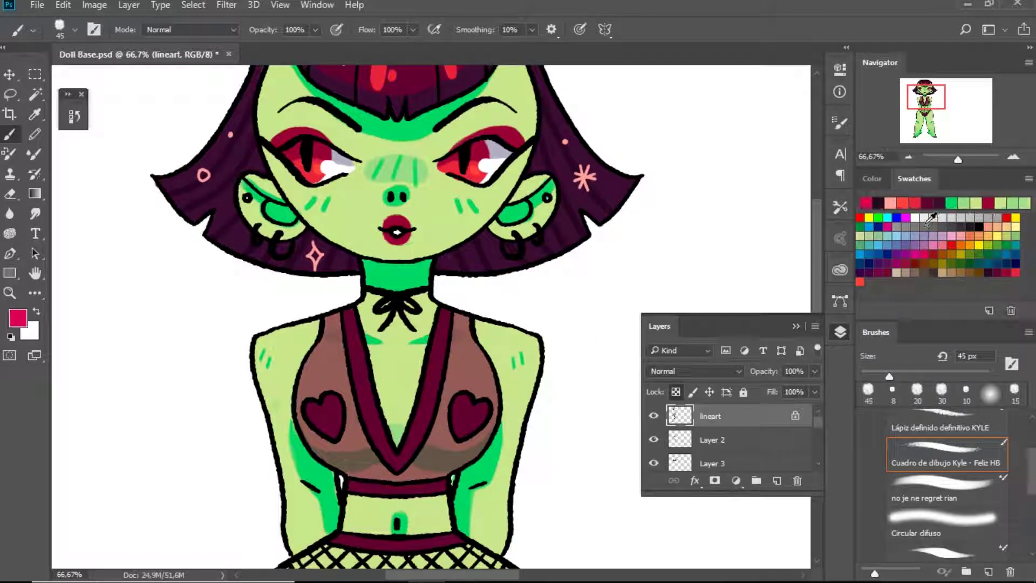
pyautogui.click(928, 233)
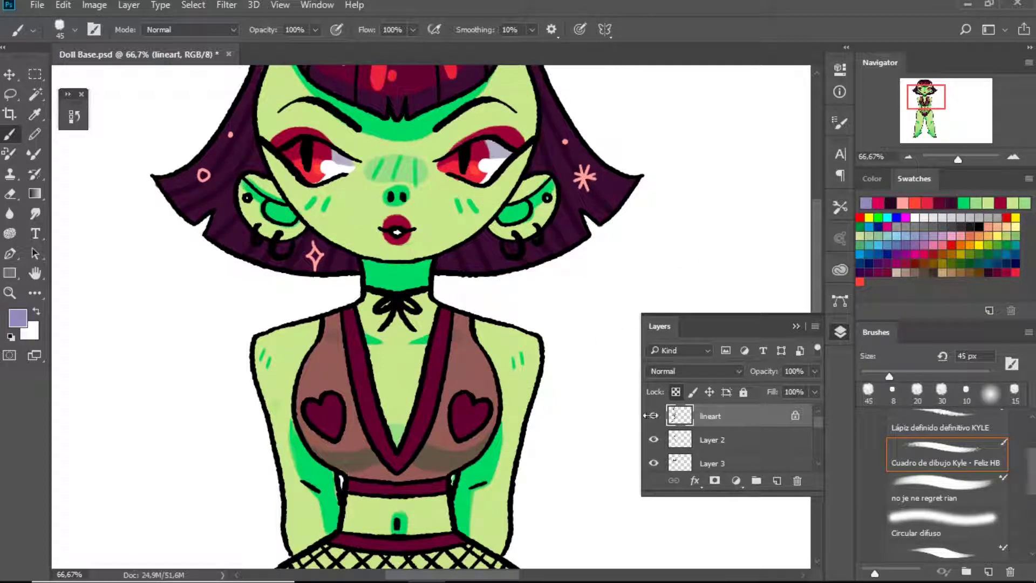
pyautogui.moveTo(465, 402)
pyautogui.mouseDown()
pyautogui.moveTo(488, 418)
pyautogui.moveTo(410, 388)
pyautogui.moveTo(421, 448)
pyautogui.moveTo(323, 147)
pyautogui.moveTo(195, 162)
pyautogui.moveTo(410, 302)
pyautogui.moveTo(324, 464)
pyautogui.moveTo(470, 307)
pyautogui.mouseUp()
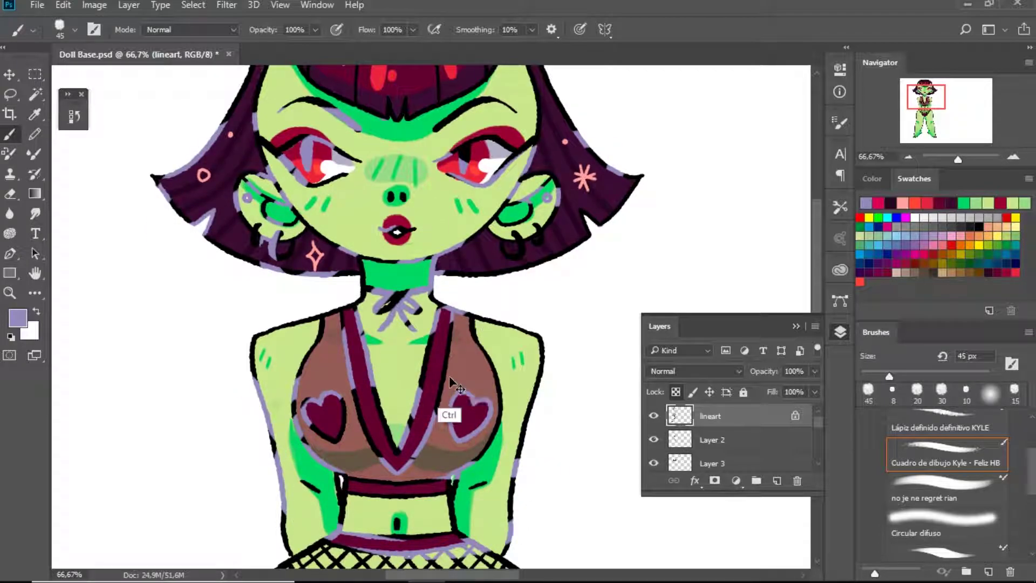
pyautogui.hotkey('ctrl', 'z')
# - Recolour the outlines of both hearts on the top in dark burgundy on the lineart layer
pyautogui.click(993, 271)
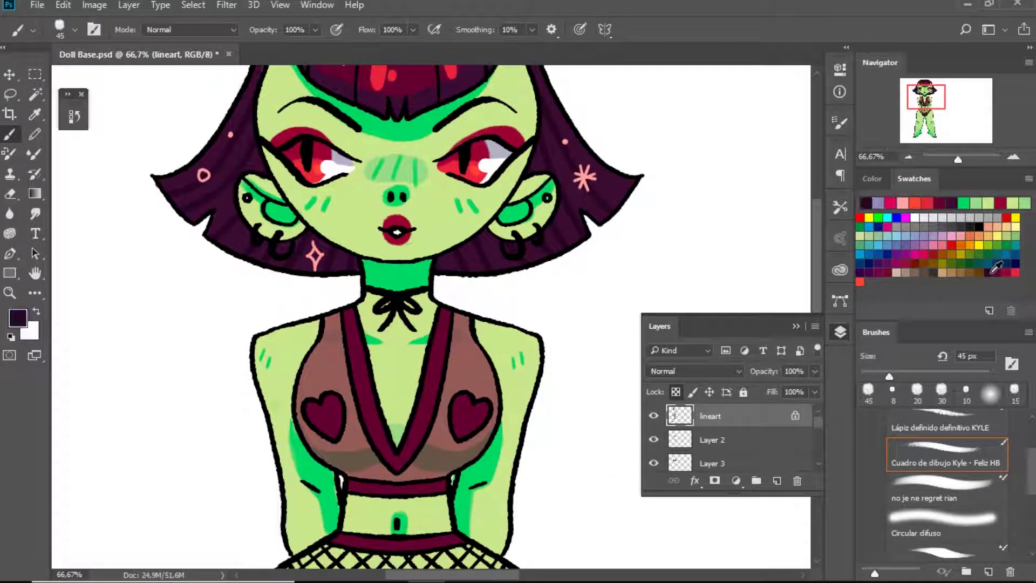
pyautogui.moveTo(328, 395)
pyautogui.mouseDown()
pyautogui.moveTo(320, 425)
pyautogui.moveTo(302, 406)
pyautogui.mouseUp()
pyautogui.click(1004, 271)
pyautogui.moveTo(465, 394)
pyautogui.mouseDown()
pyautogui.moveTo(478, 422)
pyautogui.moveTo(456, 426)
pyautogui.mouseUp()
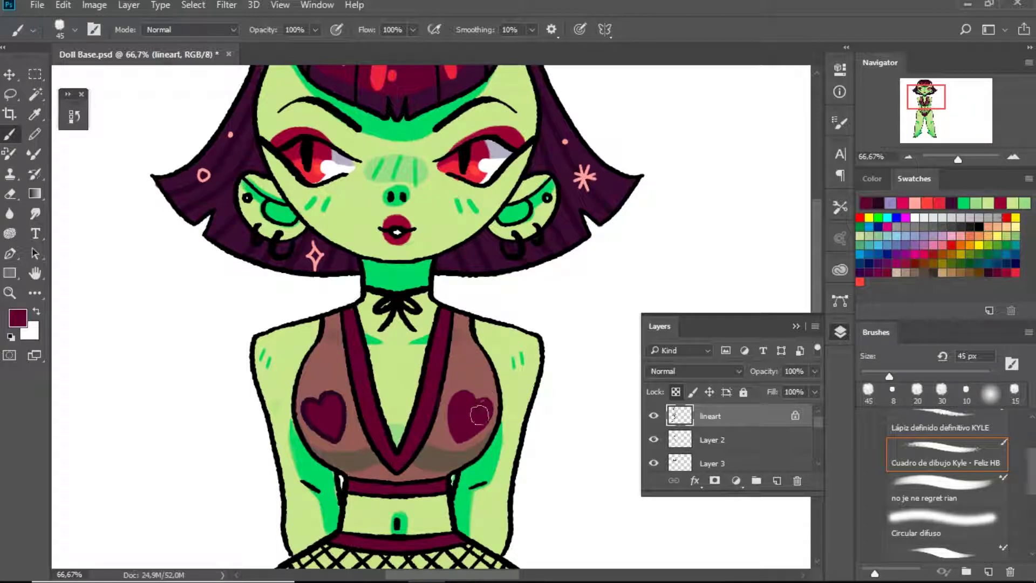
pyautogui.moveTo(334, 438)
pyautogui.mouseDown()
pyautogui.moveTo(327, 405)
pyautogui.moveTo(309, 412)
pyautogui.mouseUp()
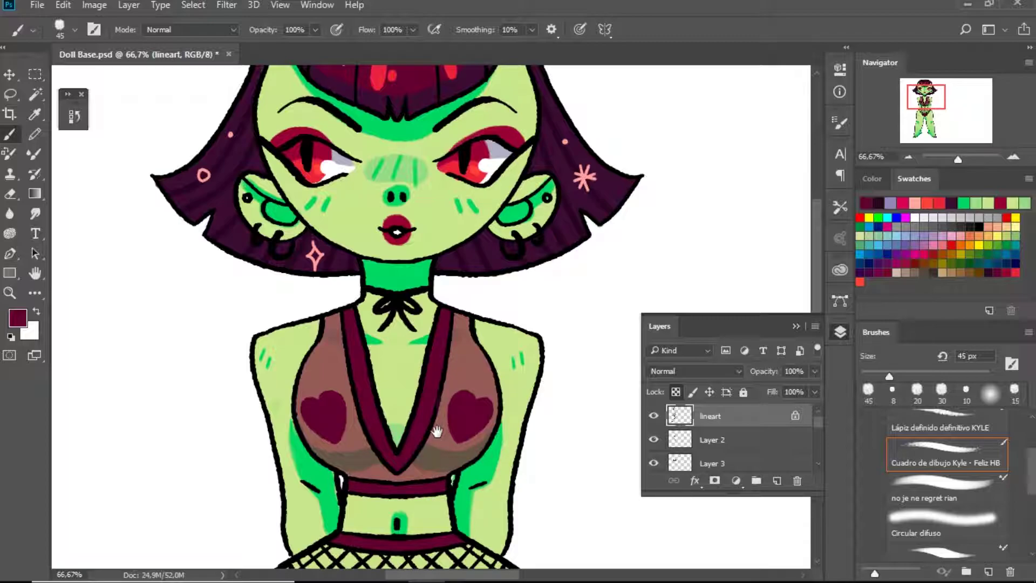
# - Pick a darker burgundy and recolour the outlines of the top, including its V-neck trim and lower band
pyautogui.moveTo(436, 432); pyautogui.dragTo(428, 349)
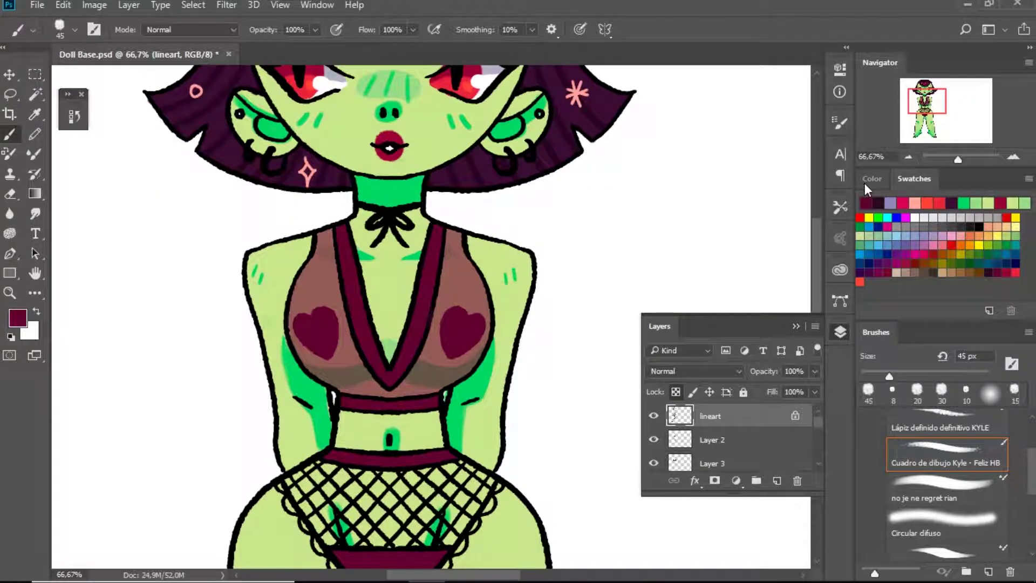
pyautogui.click(872, 178)
pyautogui.click(993, 276)
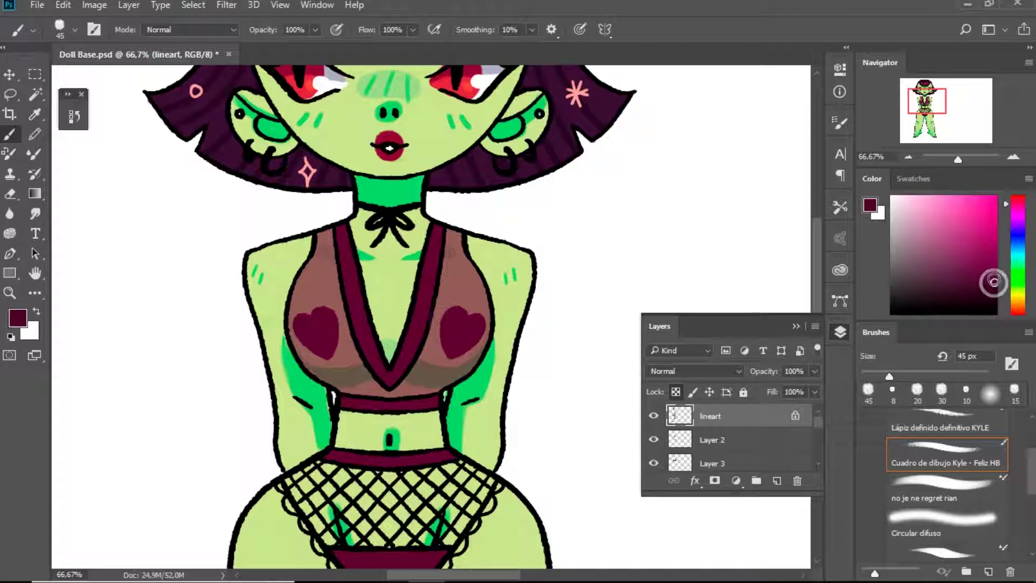
pyautogui.hotkey('ctrl', 'z')
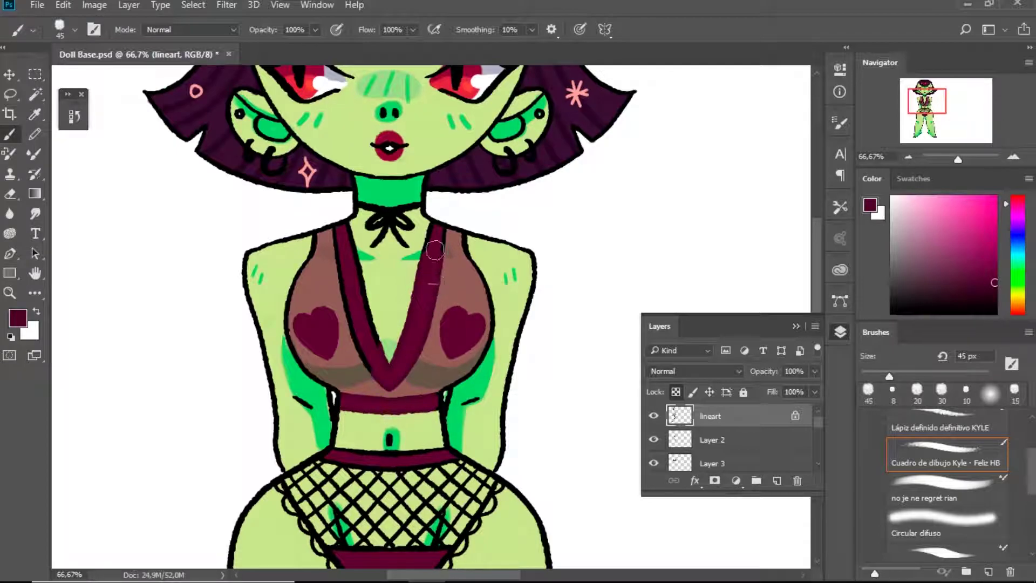
pyautogui.hotkey('ctrl', 'alt', 'z')
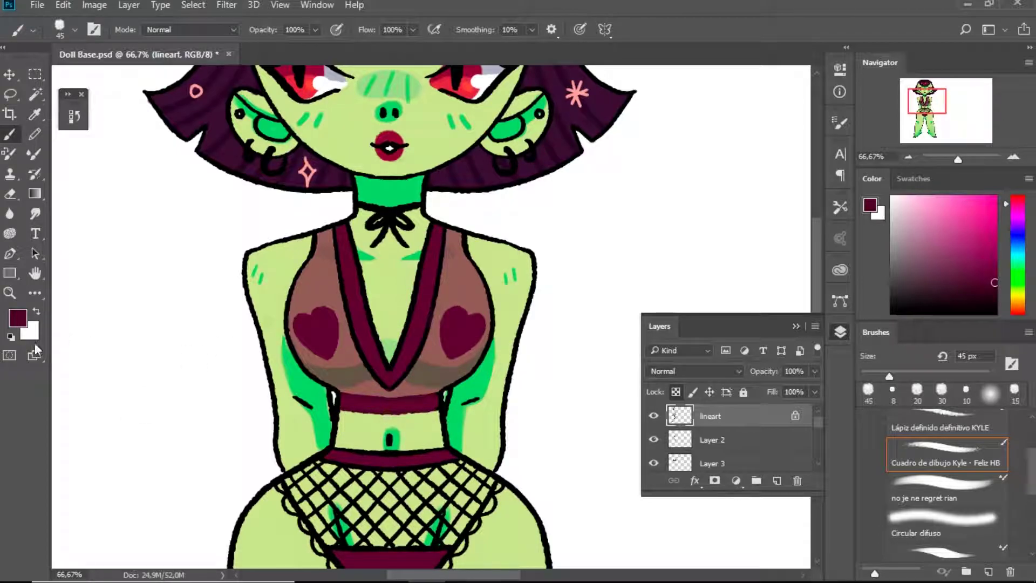
pyautogui.hotkey('ctrl', 'alt', 'z')
pyautogui.click(18, 318)
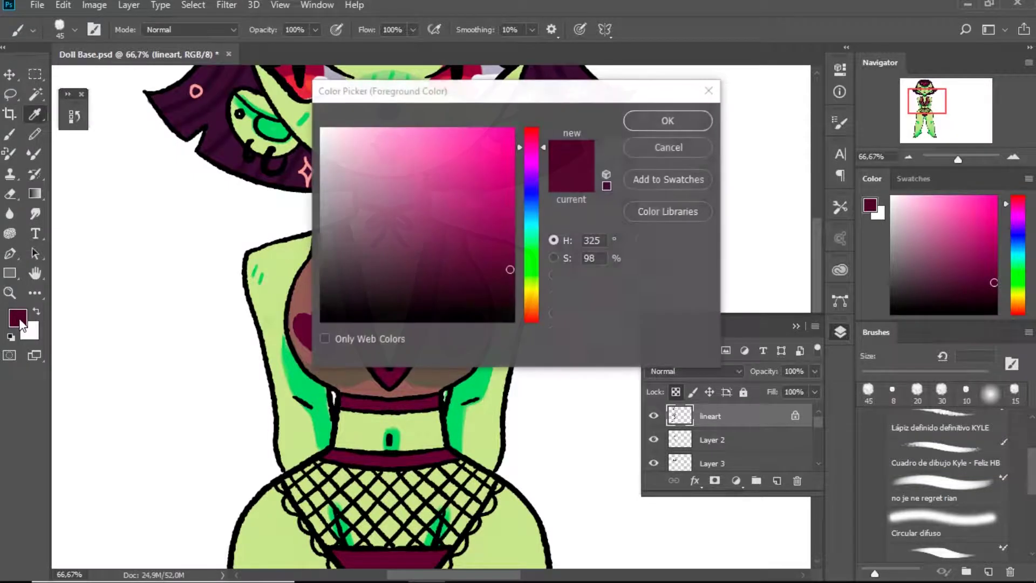
pyautogui.click(669, 147)
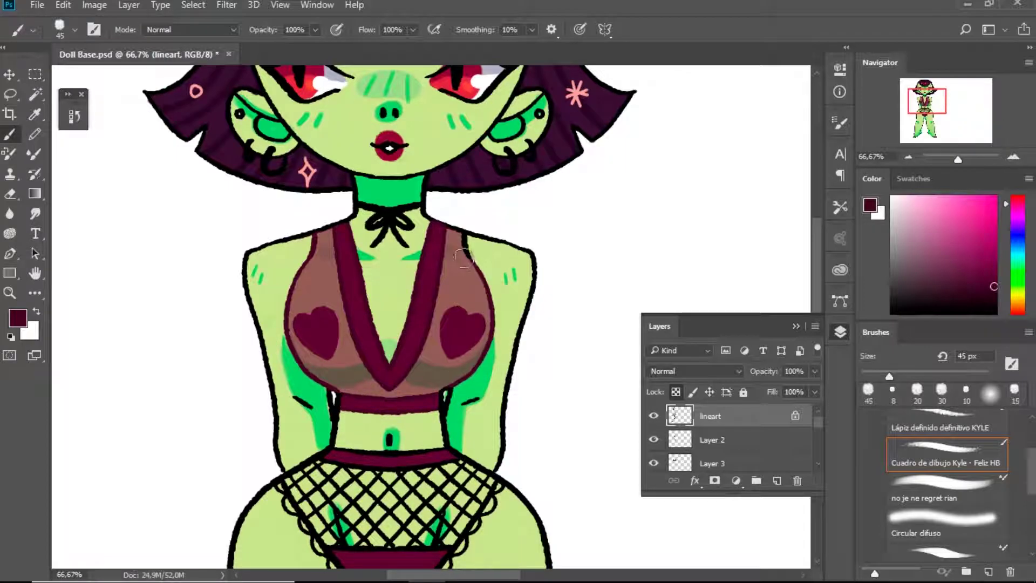
# - Recolour the lines of the waistband, fishnet, scalloped edges and underwear in the same dark burgundy
pyautogui.moveTo(394, 428); pyautogui.dragTo(394, 272)
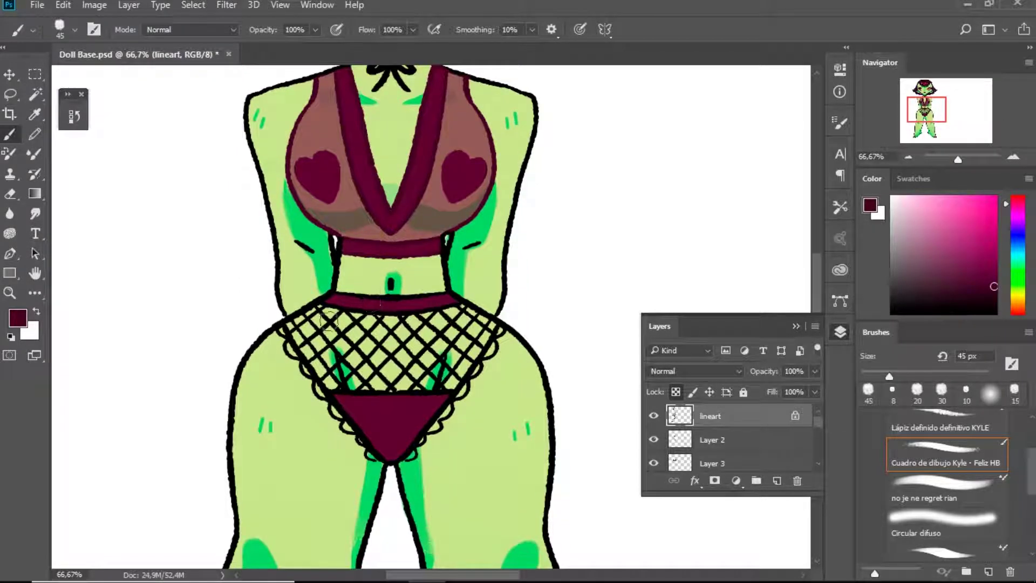
pyautogui.moveTo(330, 313)
pyautogui.mouseDown()
pyautogui.moveTo(280, 338)
pyautogui.moveTo(302, 370)
pyautogui.moveTo(336, 335)
pyautogui.moveTo(319, 371)
pyautogui.moveTo(334, 397)
pyautogui.moveTo(320, 361)
pyautogui.moveTo(328, 389)
pyautogui.moveTo(351, 353)
pyautogui.moveTo(368, 393)
pyautogui.moveTo(371, 310)
pyautogui.moveTo(407, 299)
pyautogui.moveTo(441, 302)
pyautogui.moveTo(412, 354)
pyautogui.moveTo(400, 336)
pyautogui.moveTo(376, 380)
pyautogui.moveTo(403, 388)
pyautogui.moveTo(358, 398)
pyautogui.moveTo(432, 400)
pyautogui.moveTo(416, 394)
pyautogui.moveTo(423, 400)
pyautogui.moveTo(434, 339)
pyautogui.moveTo(456, 327)
pyautogui.moveTo(484, 332)
pyautogui.moveTo(459, 314)
pyautogui.moveTo(501, 348)
pyautogui.moveTo(499, 366)
pyautogui.moveTo(473, 328)
pyautogui.moveTo(461, 367)
pyautogui.moveTo(455, 347)
pyautogui.moveTo(420, 368)
pyautogui.moveTo(416, 389)
pyautogui.moveTo(440, 334)
pyautogui.moveTo(450, 384)
pyautogui.moveTo(457, 355)
pyautogui.moveTo(465, 367)
pyautogui.moveTo(441, 421)
pyautogui.moveTo(420, 407)
pyautogui.moveTo(433, 345)
pyautogui.mouseUp()
pyautogui.moveTo(324, 411)
pyautogui.mouseDown()
pyautogui.moveTo(383, 461)
pyautogui.moveTo(433, 443)
pyautogui.mouseUp()
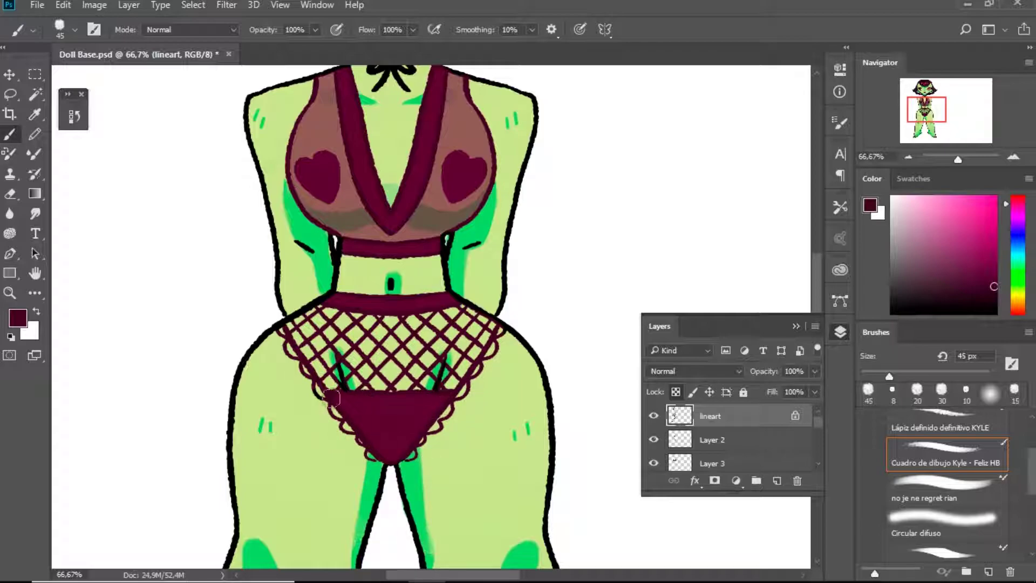
# - Sample the green body shading, darken it, and recolour the navel and elbow crease lines with it
pyautogui.scroll(5, 393, 267)
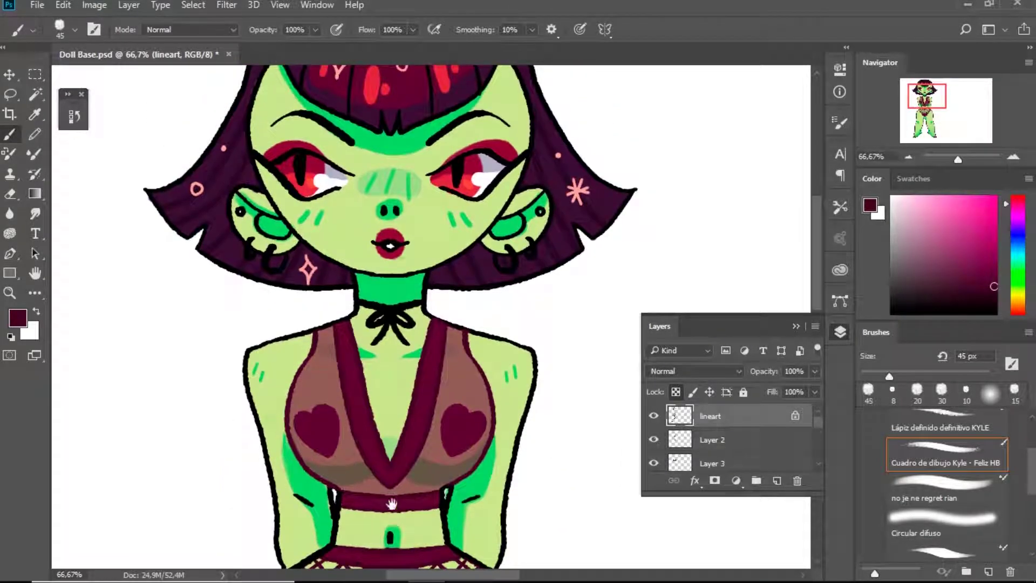
pyautogui.scroll(-6, 448, 324)
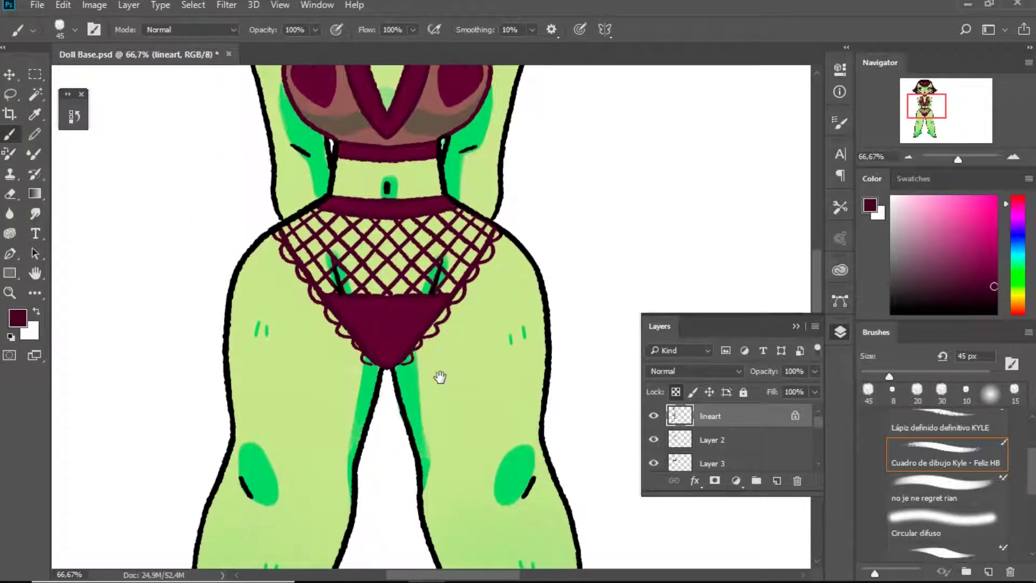
pyautogui.scroll(2, 458, 302)
pyautogui.keyDown('alt'); pyautogui.click(475, 278); pyautogui.keyUp('alt')
pyautogui.click(949, 222)
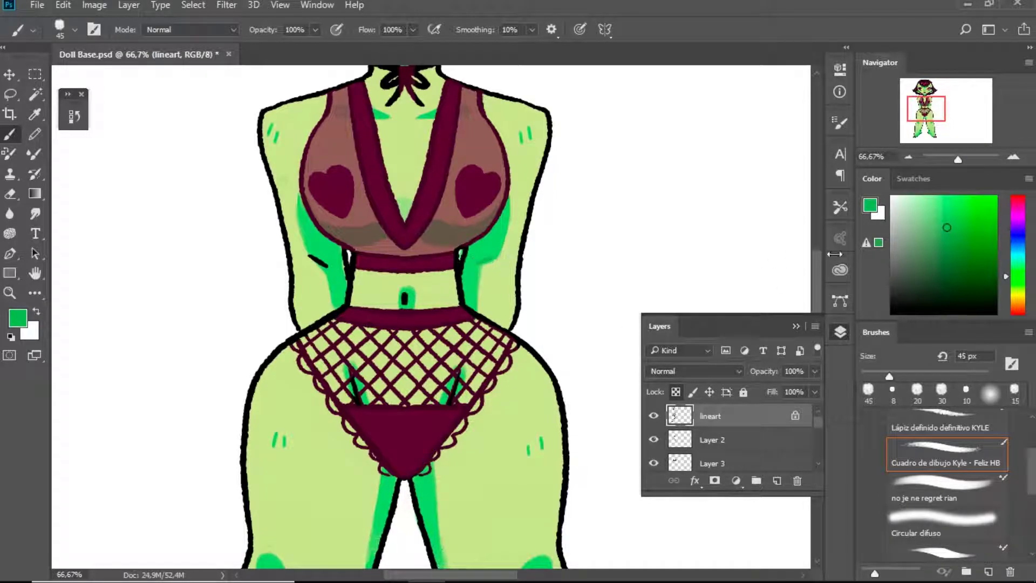
pyautogui.click(951, 243)
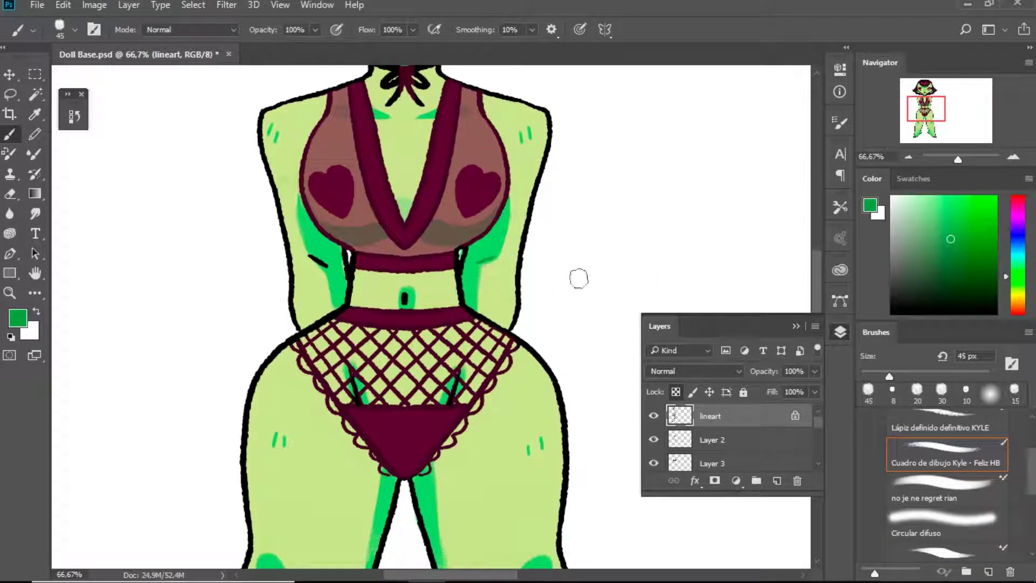
pyautogui.click(955, 249)
pyautogui.click(407, 296)
# - Recolour the short crease lines at both knees and ankles in the dark green
pyautogui.moveTo(445, 420); pyautogui.dragTo(447, 156)
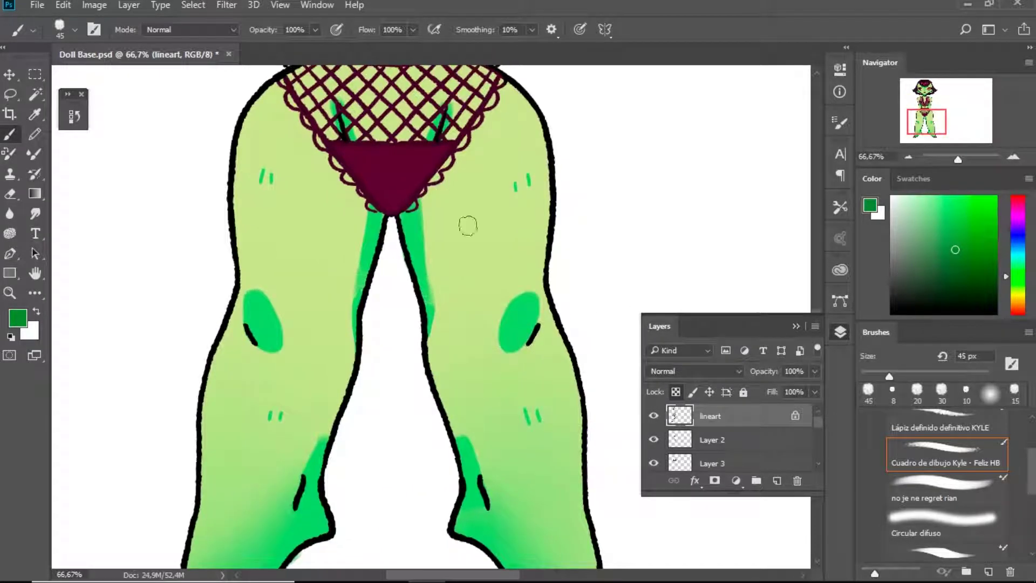
pyautogui.moveTo(492, 510); pyautogui.dragTo(480, 476)
pyautogui.moveTo(296, 507); pyautogui.dragTo(302, 476)
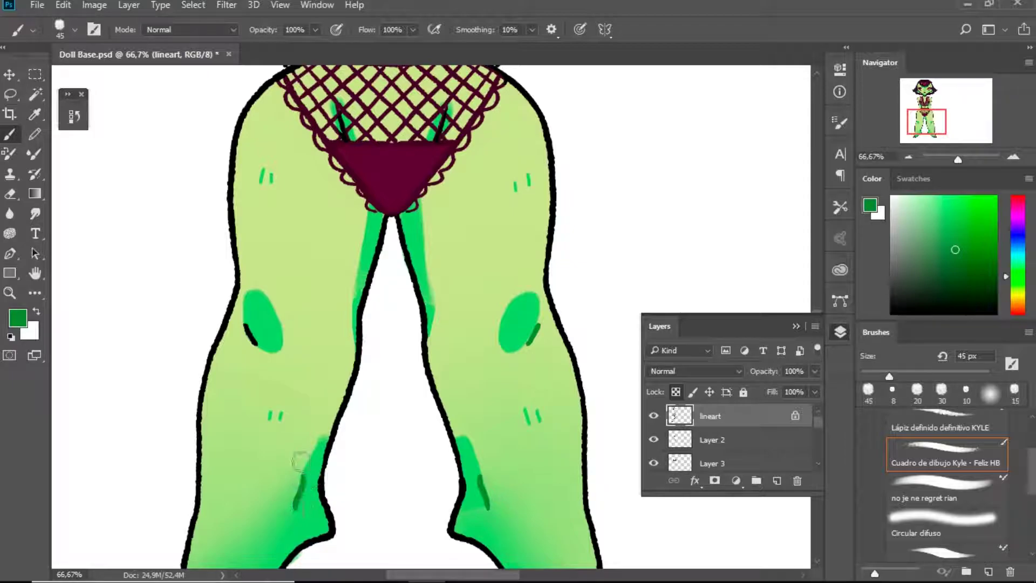
pyautogui.moveTo(244, 325); pyautogui.dragTo(247, 338)
# - Recolour the chin, inner ear and nostril lines dark green, reducing the brush to 30 px for the small details
pyautogui.scroll(10, 462, 456)
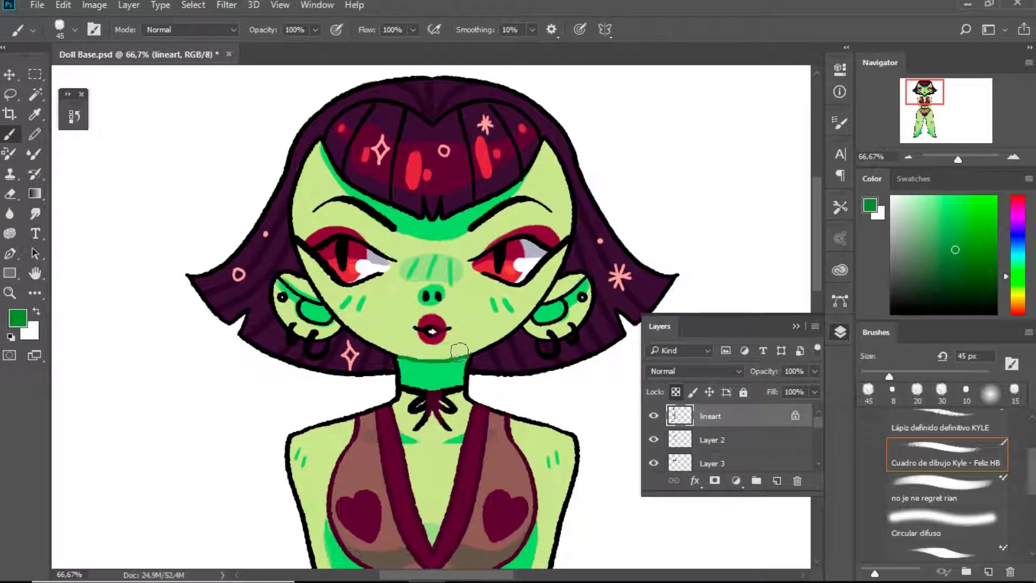
pyautogui.moveTo(455, 345); pyautogui.dragTo(444, 292)
pyautogui.press('[')
pyautogui.press('[')
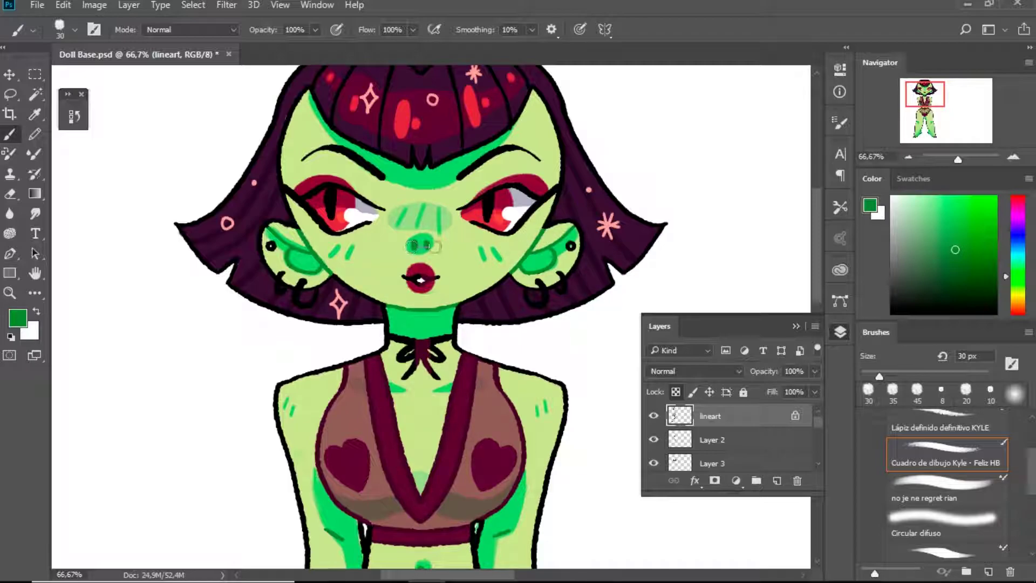
# - Paint a gap across one eyebrow with light green sampled from the skin, and repaint the neck bow black
pyautogui.scroll(3, 472, 216)
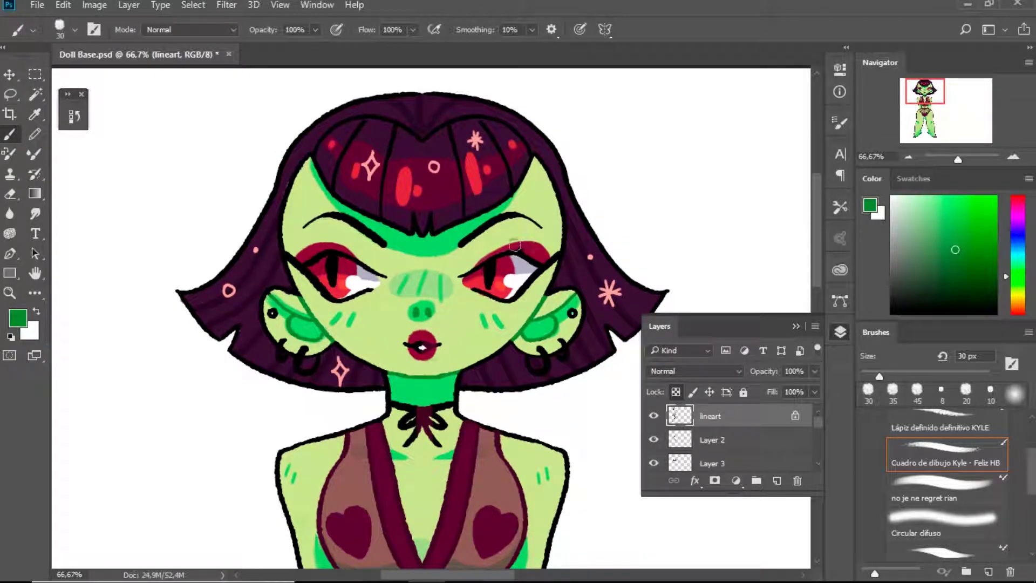
pyautogui.keyDown('alt'); pyautogui.click(520, 240); pyautogui.keyUp('alt')
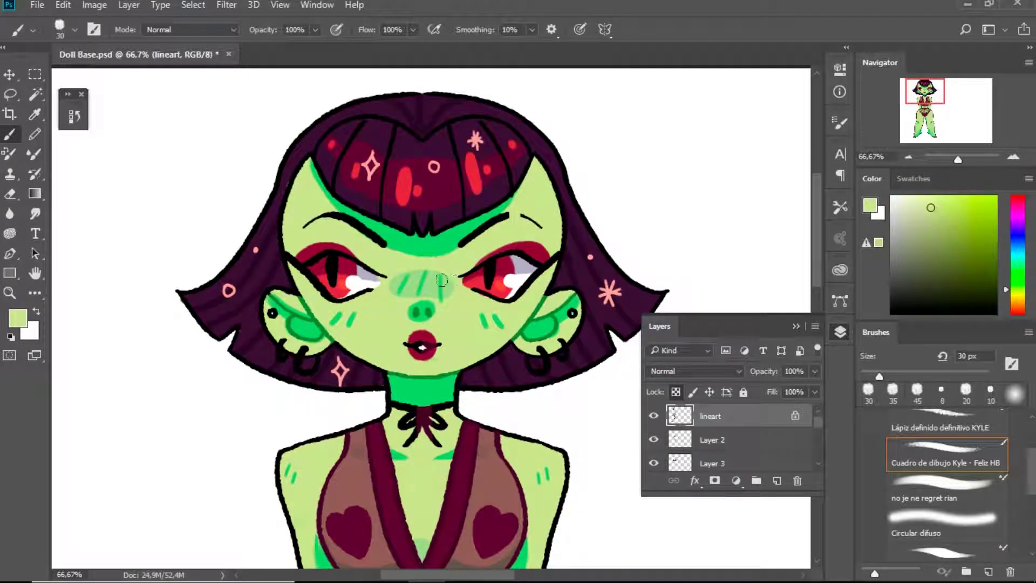
pyautogui.press('[')
pyautogui.moveTo(394, 317); pyautogui.dragTo(373, 274)
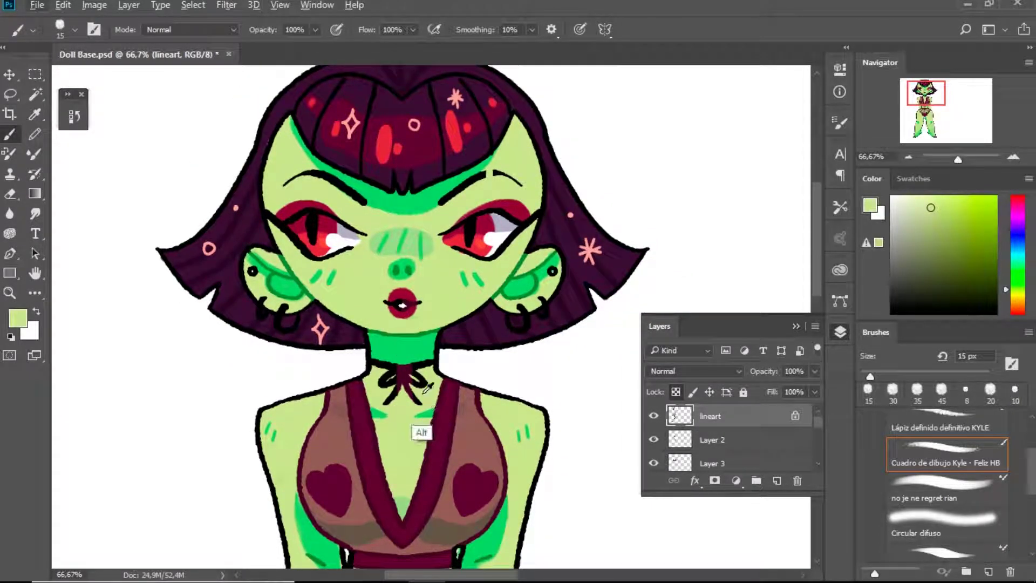
pyautogui.keyDown('alt'); pyautogui.click(409, 367); pyautogui.keyUp('alt')
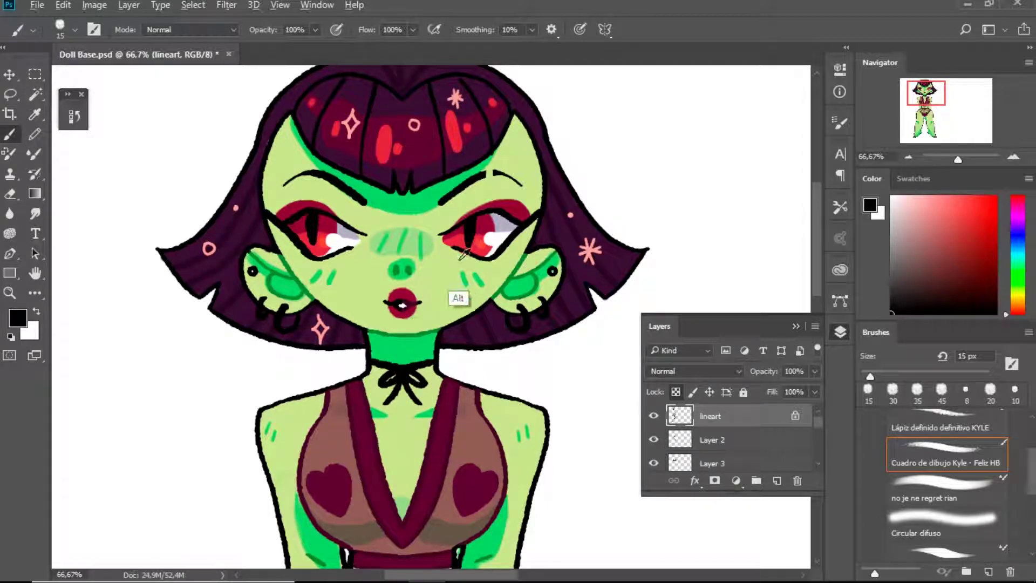
# - Sample the lip colour, darken it, and recolour the mouth line with a 25 px brush
pyautogui.keyDown('alt'); pyautogui.click(520, 210); pyautogui.keyUp('alt')
pyautogui.keyDown('alt'); pyautogui.click(404, 308); pyautogui.keyUp('alt')
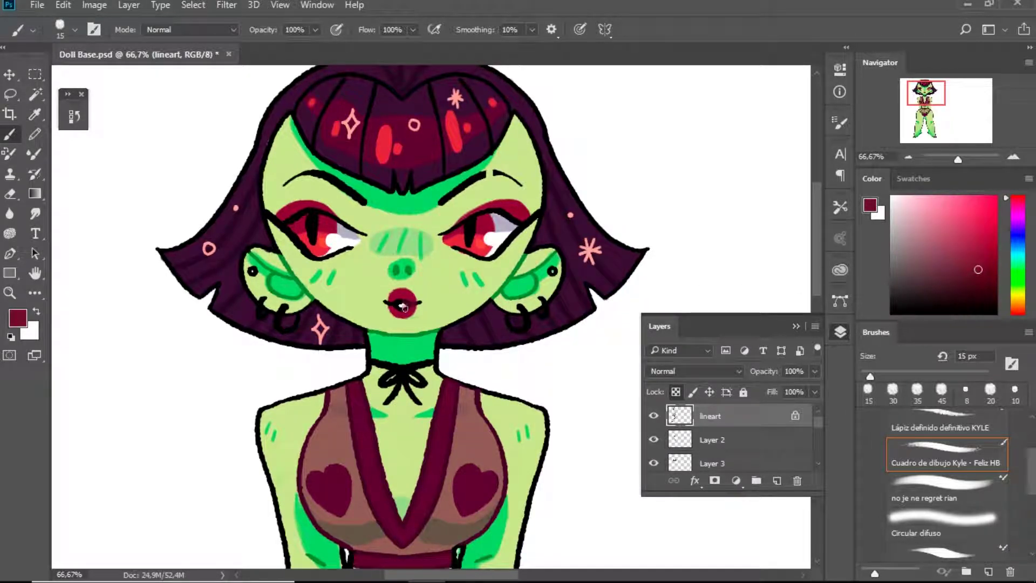
pyautogui.click(980, 278)
pyautogui.press(']')
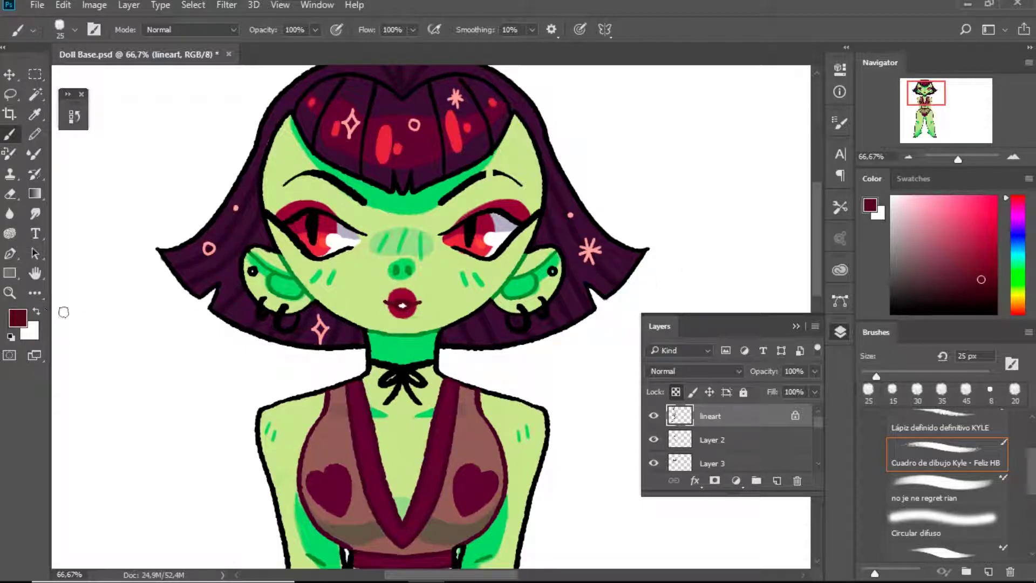
# - Paint the large hoop earring on the ear at the image's right in light grey
pyautogui.moveTo(936, 197); pyautogui.dragTo(891, 211)
pyautogui.moveTo(507, 319); pyautogui.dragTo(524, 325)
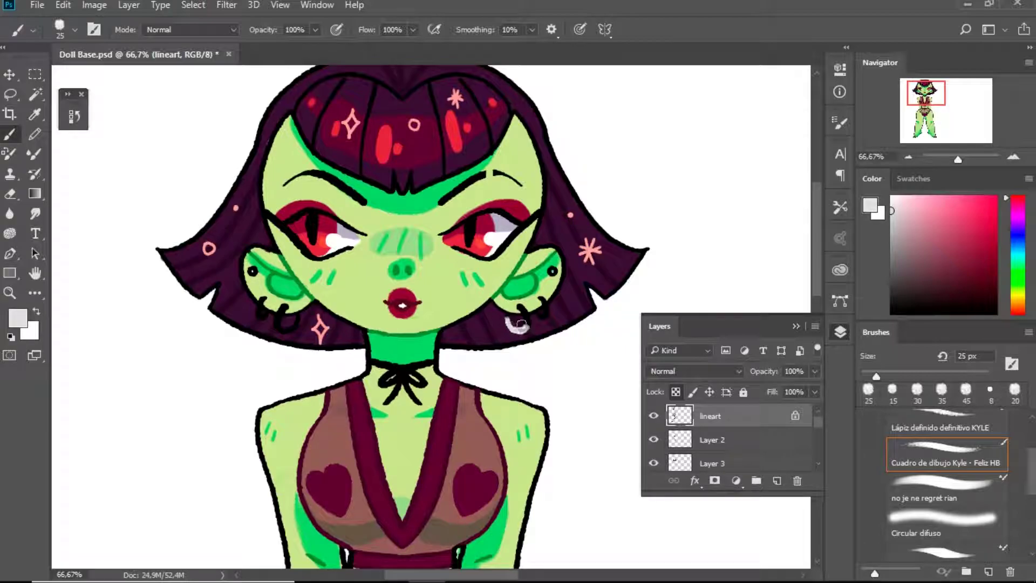
# - Paint the small outer hoop on the same ear gold with an 8 px brush, and restore the ear stud to black
pyautogui.press('[')
pyautogui.press('[')
pyautogui.press('[')
pyautogui.click(1020, 296)
pyautogui.moveTo(925, 263); pyautogui.dragTo(973, 232)
pyautogui.click(1014, 303)
pyautogui.click(968, 205)
pyautogui.click(1019, 300)
pyautogui.click(989, 209)
pyautogui.click(1020, 296)
pyautogui.click(1019, 300)
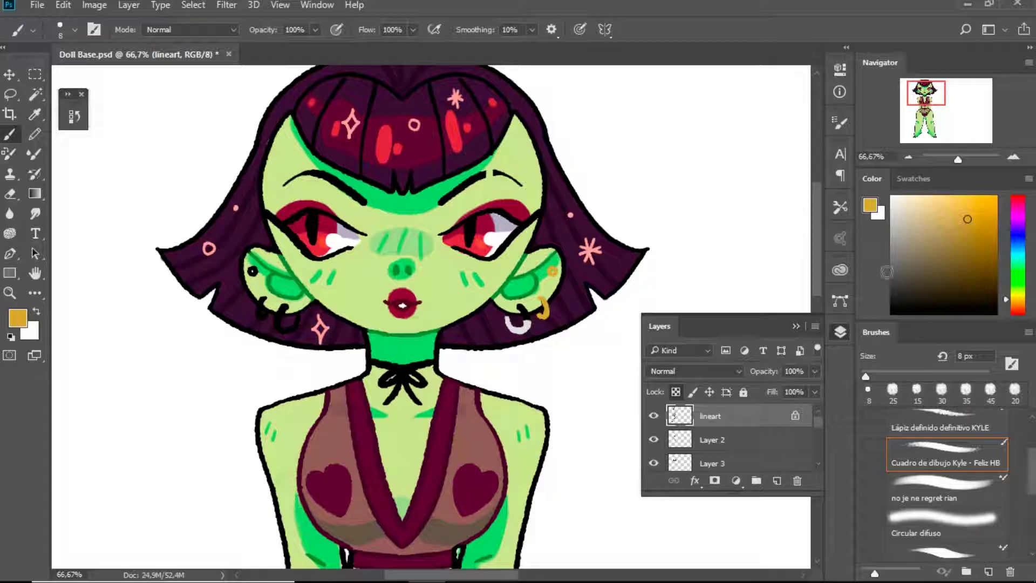
pyautogui.press('d')
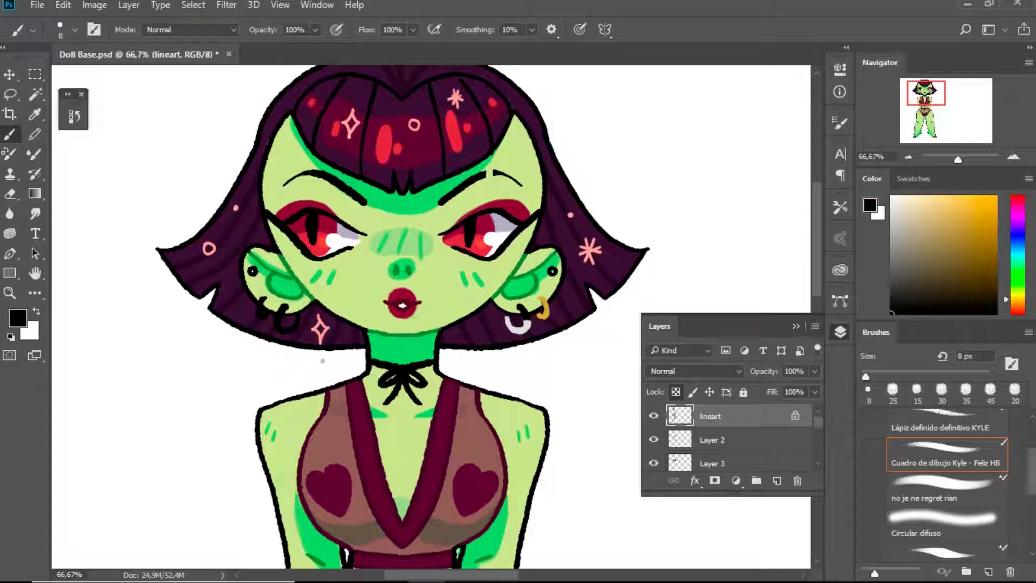
# - Paint the large hoop earrings on both ears near-white, enlarging the brush to 20 px
pyautogui.moveTo(894, 200); pyautogui.dragTo(843, 198)
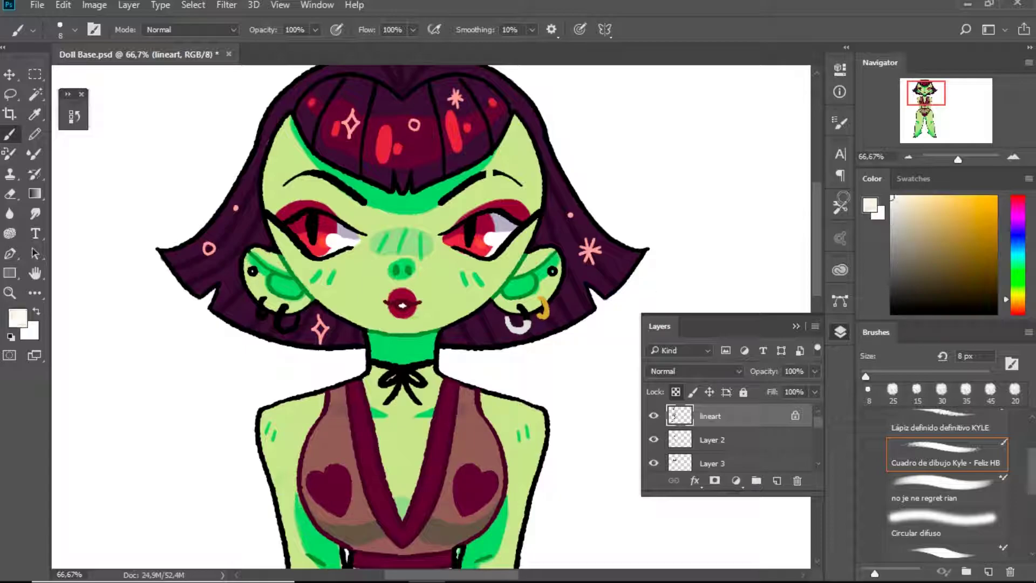
pyautogui.moveTo(522, 314); pyautogui.dragTo(521, 308)
pyautogui.press(']')
pyautogui.press(']')
pyautogui.press(']')
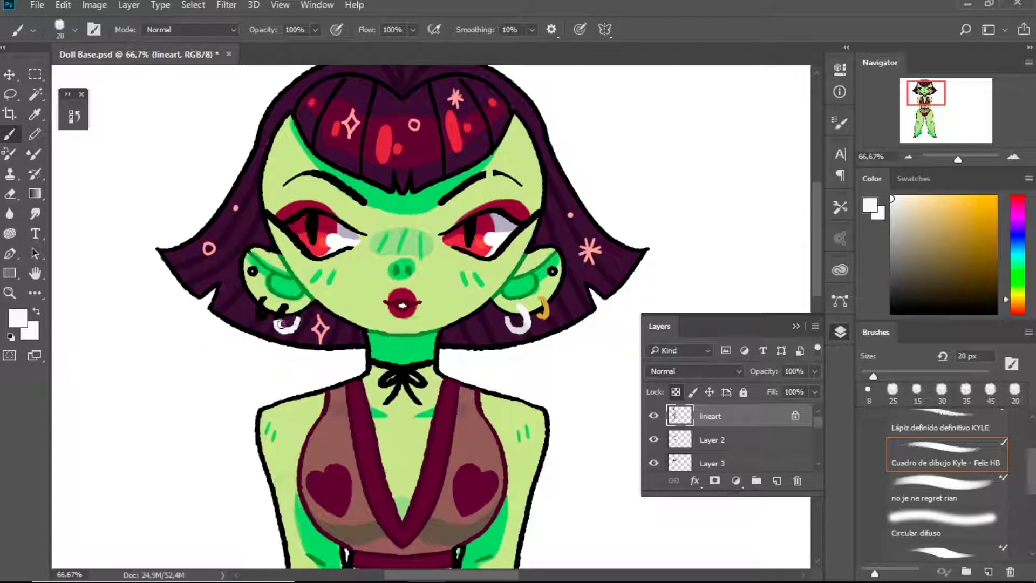
pyautogui.moveTo(280, 314); pyautogui.dragTo(284, 309)
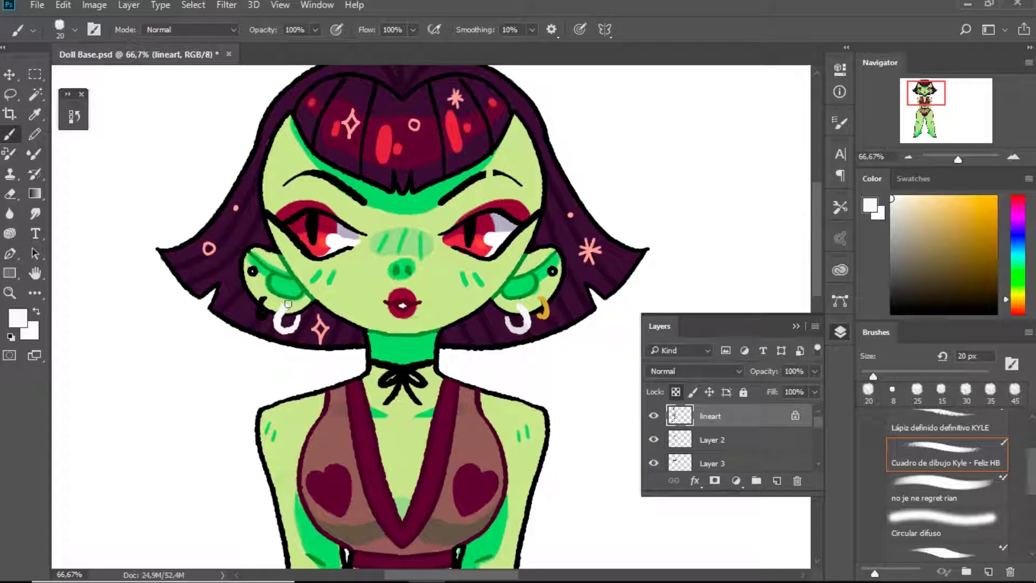
# - Sample the gold earring colour and paint the small outer hoop on the ear at the image's left with a 15 px brush
pyautogui.keyDown('alt'); pyautogui.click(544, 308); pyautogui.keyUp('alt')
pyautogui.press('[')
pyautogui.moveTo(264, 297); pyautogui.dragTo(263, 316)
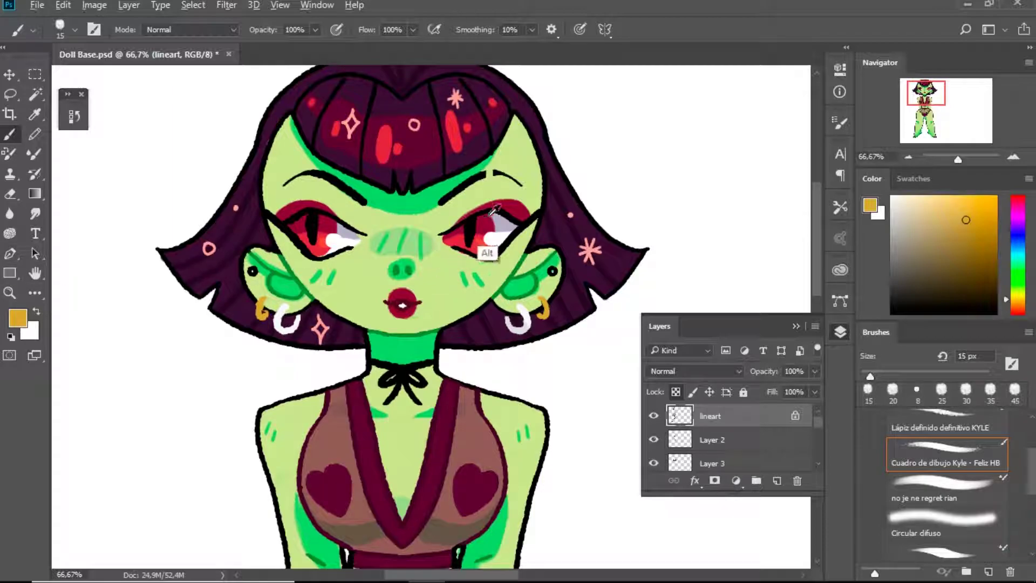
# - Mix a light pink and repaint the black slit pupils of both eyes with it
pyautogui.keyDown('alt'); pyautogui.click(556, 220); pyautogui.keyUp('alt')
pyautogui.moveTo(964, 210); pyautogui.dragTo(959, 181)
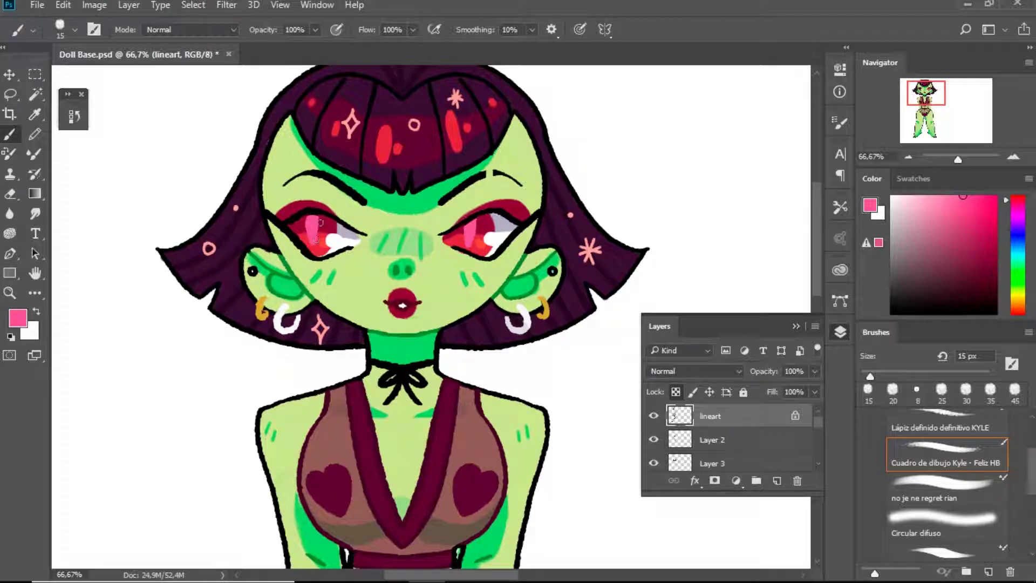
pyautogui.moveTo(957, 181)
pyautogui.mouseDown()
pyautogui.moveTo(936, 179)
pyautogui.moveTo(928, 196)
pyautogui.mouseUp()
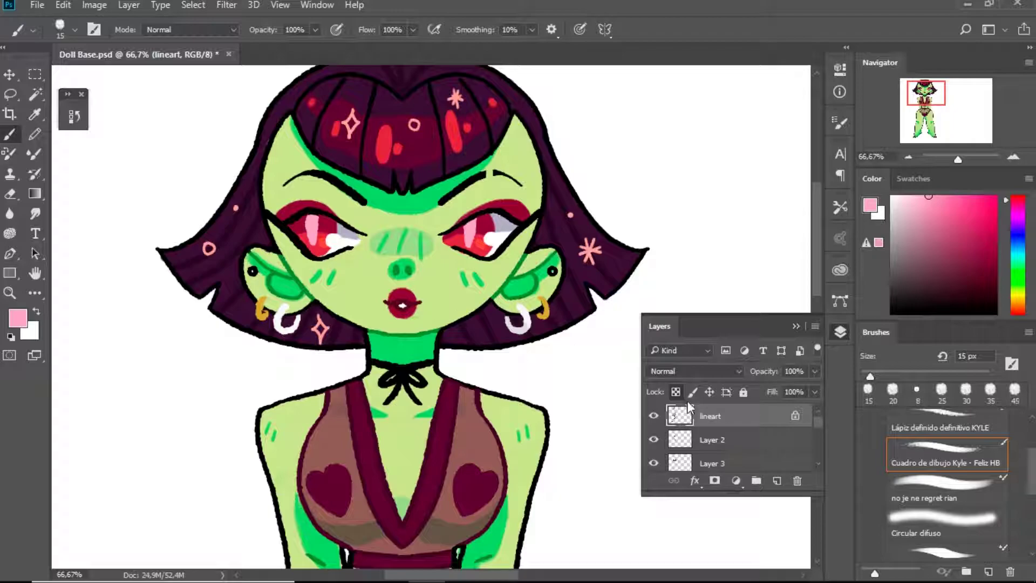
# - With the lineart layer's transparency unlocked, draw black zigzag lower lashes on both eyes with a 10 px brush, and save the file
pyautogui.press('d')
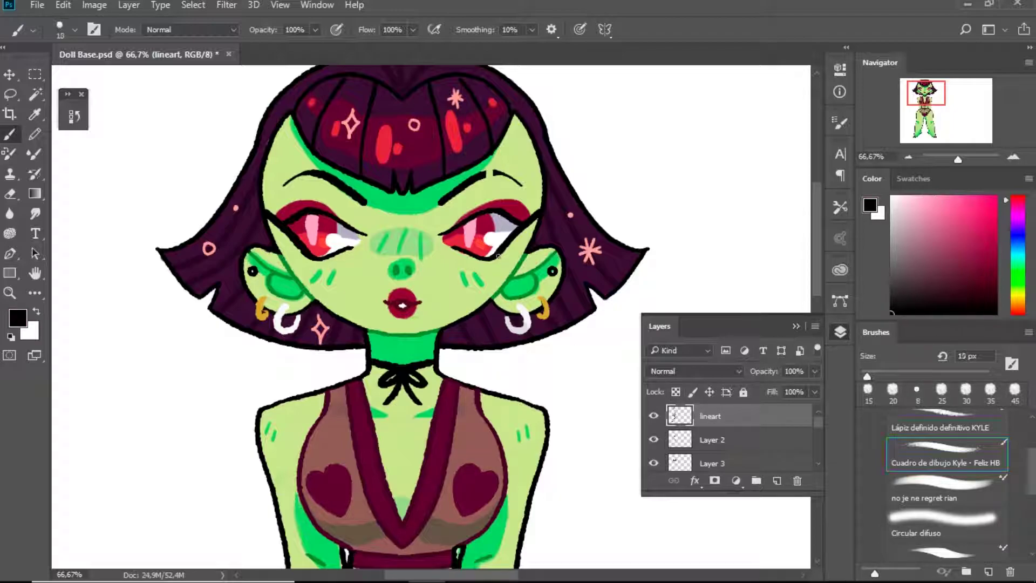
pyautogui.moveTo(506, 258); pyautogui.dragTo(494, 259)
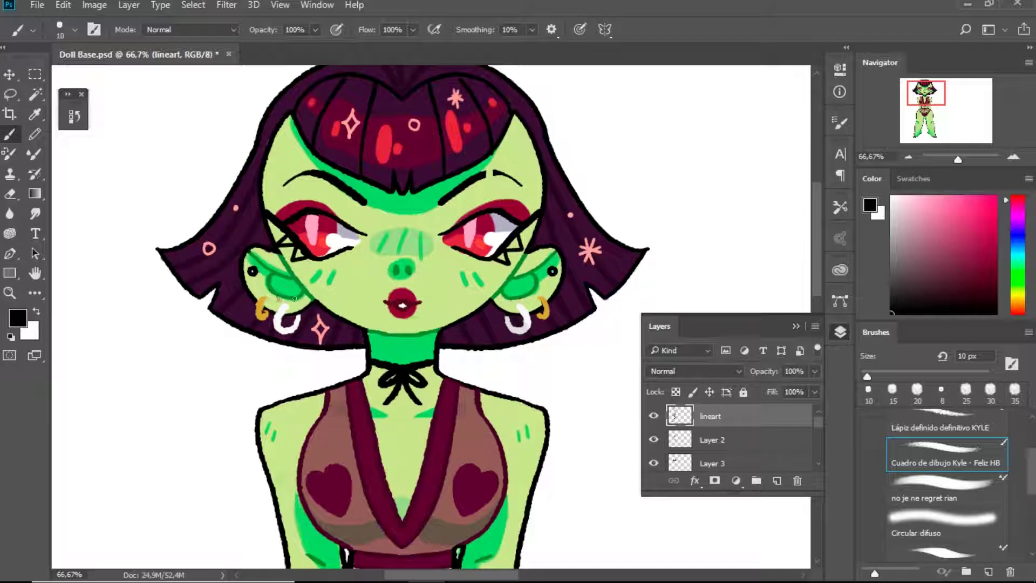
pyautogui.doubleClick(34, 273)
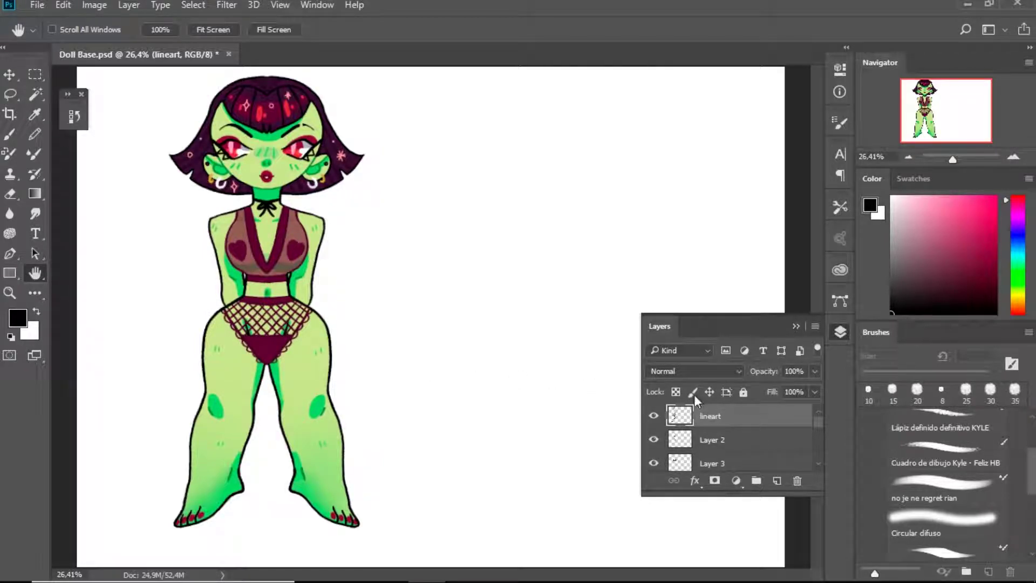
pyautogui.hotkey('ctrl', 's')
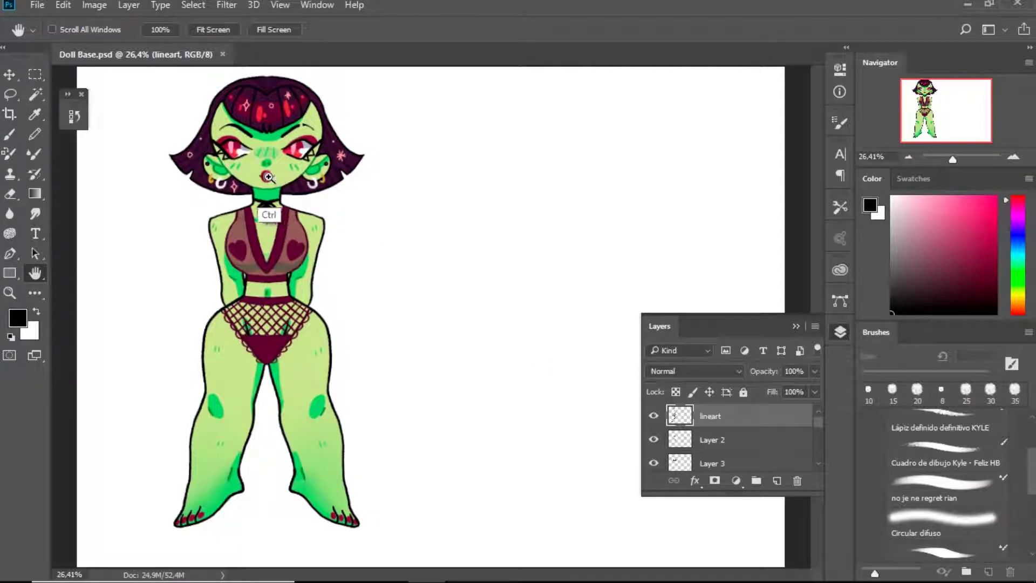
# - Fill the zigzag lower lashes of both eyes with solid black, and sample the light green skin colour
pyautogui.hotkey('ctrl', '+')
pyautogui.hotkey('ctrl', '+')
pyautogui.moveTo(395, 400); pyautogui.dragTo(399, 402)
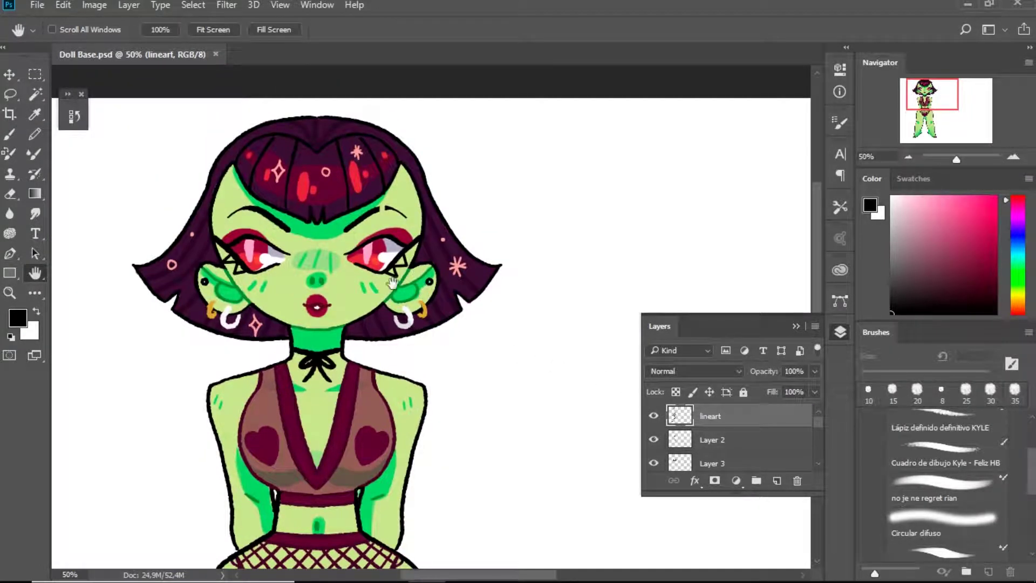
pyautogui.click(944, 450)
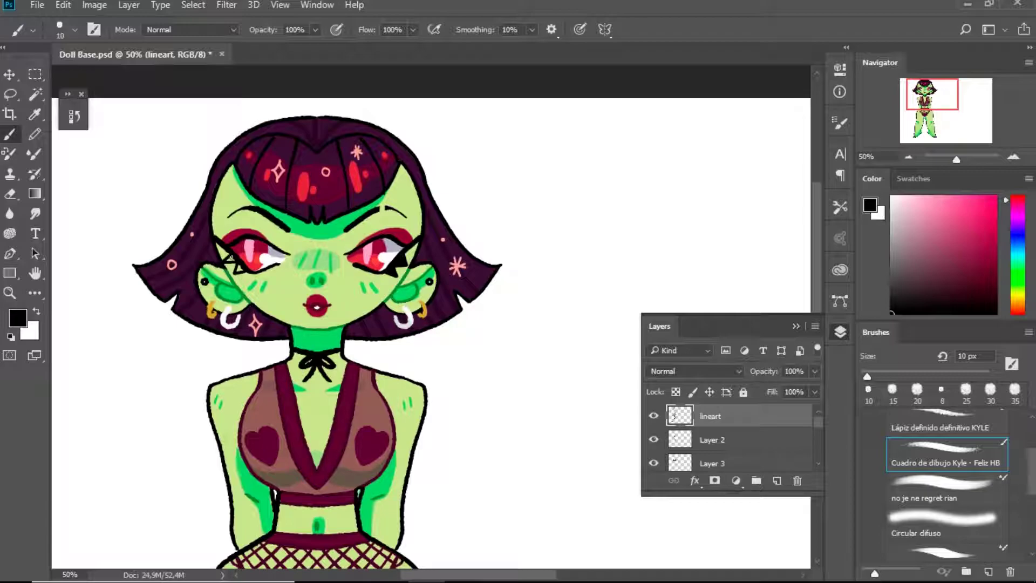
pyautogui.moveTo(231, 259); pyautogui.dragTo(238, 268)
pyautogui.keyDown('alt'); pyautogui.click(338, 316); pyautogui.keyUp('alt')
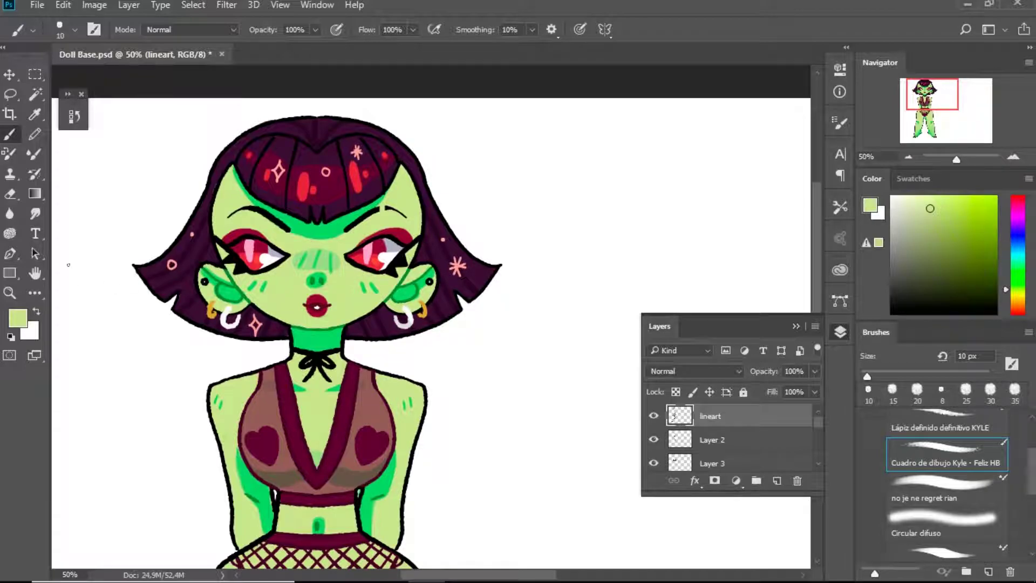
pyautogui.doubleClick(36, 273)
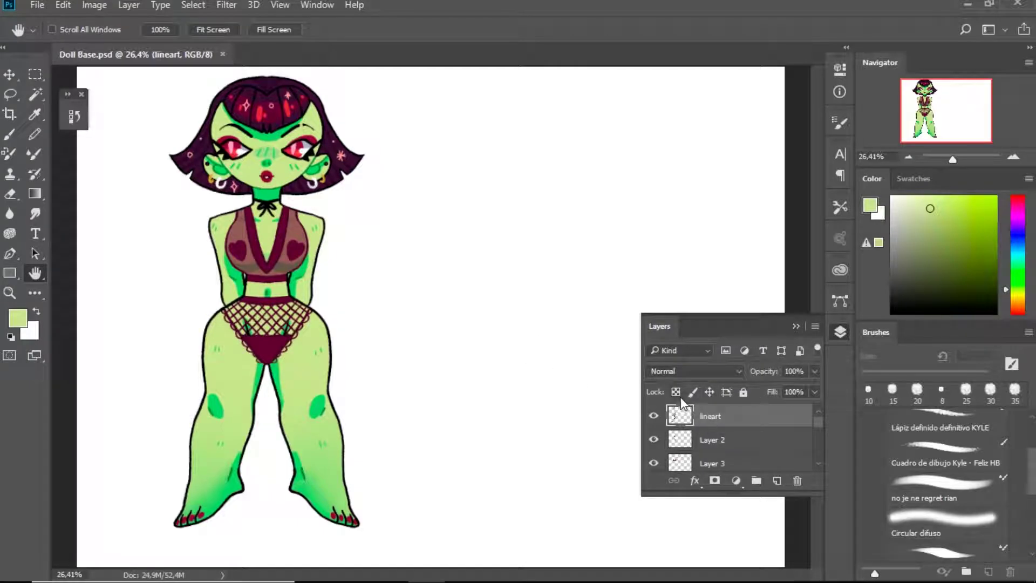
# - Group the layers from lineart down to color and name the group "doll"
pyautogui.moveTo(840, 331); pyautogui.dragTo(626, 202)
pyautogui.moveTo(525, 357); pyautogui.dragTo(529, 516)
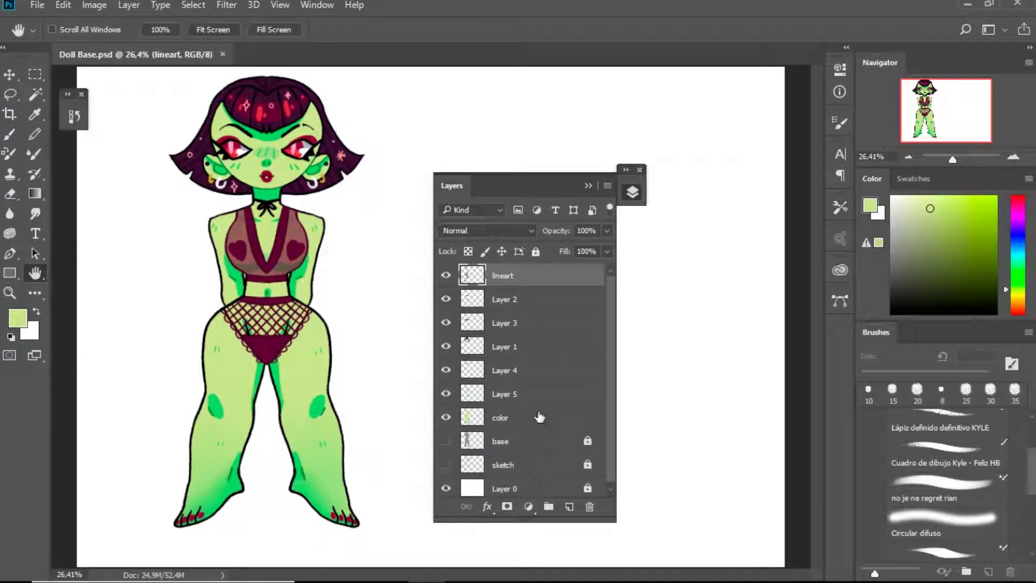
pyautogui.keyDown('shift'); pyautogui.click(534, 426); pyautogui.keyUp('shift')
pyautogui.click(549, 508)
pyautogui.doubleClick(501, 273)
pyautogui.write('doll')
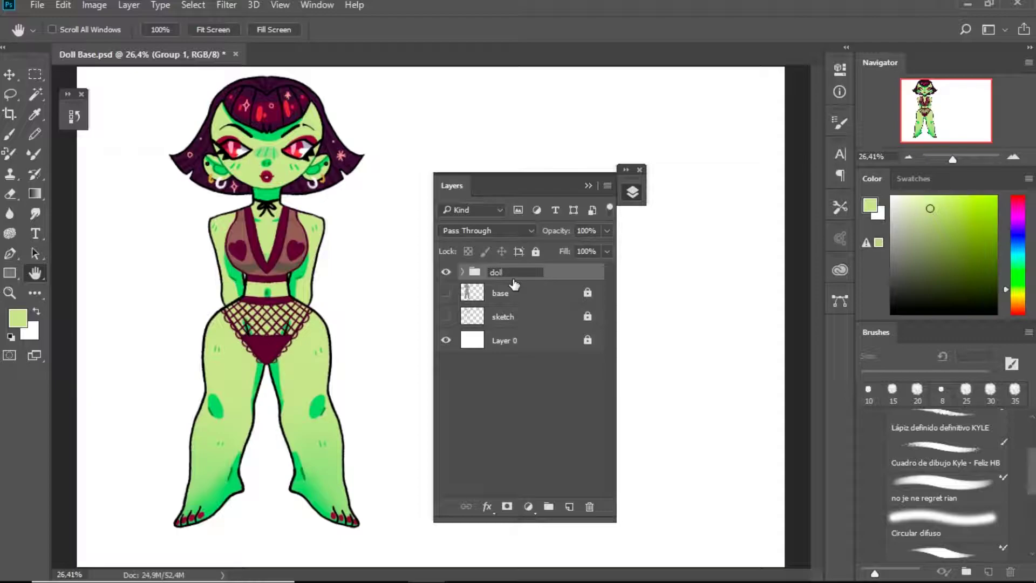
pyautogui.press('Return')
# - Unlock the base layer and show it with the doll group hidden
pyautogui.click(447, 273)
pyautogui.click(446, 273)
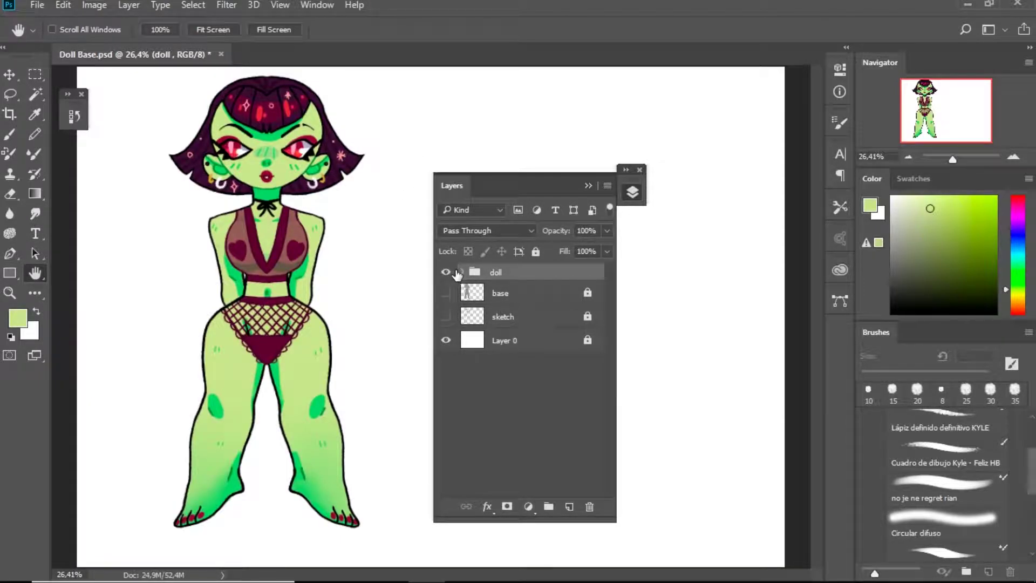
pyautogui.click(470, 293)
pyautogui.click(446, 292)
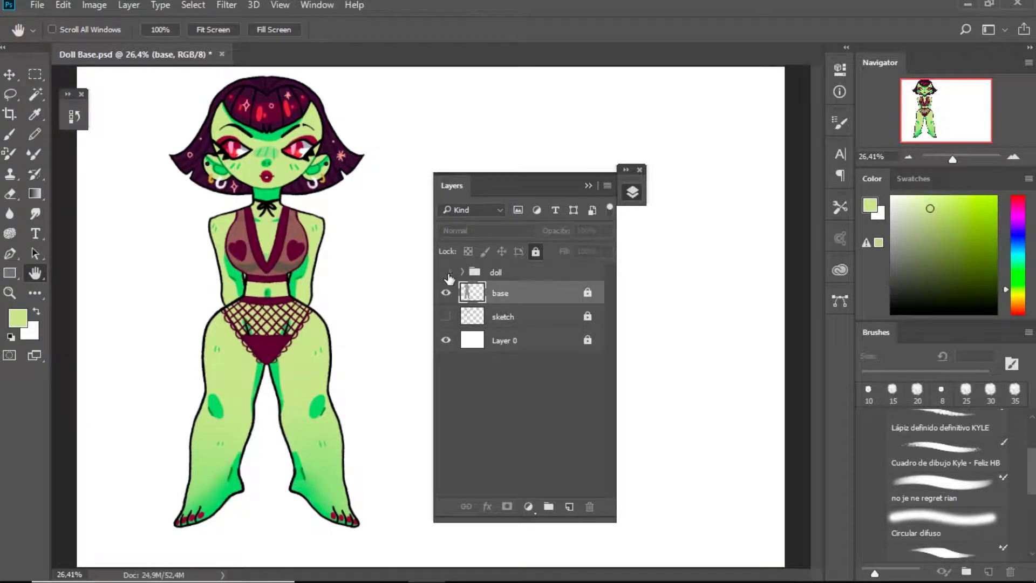
pyautogui.click(447, 273)
pyautogui.click(447, 273)
pyautogui.click(446, 273)
pyautogui.click(535, 251)
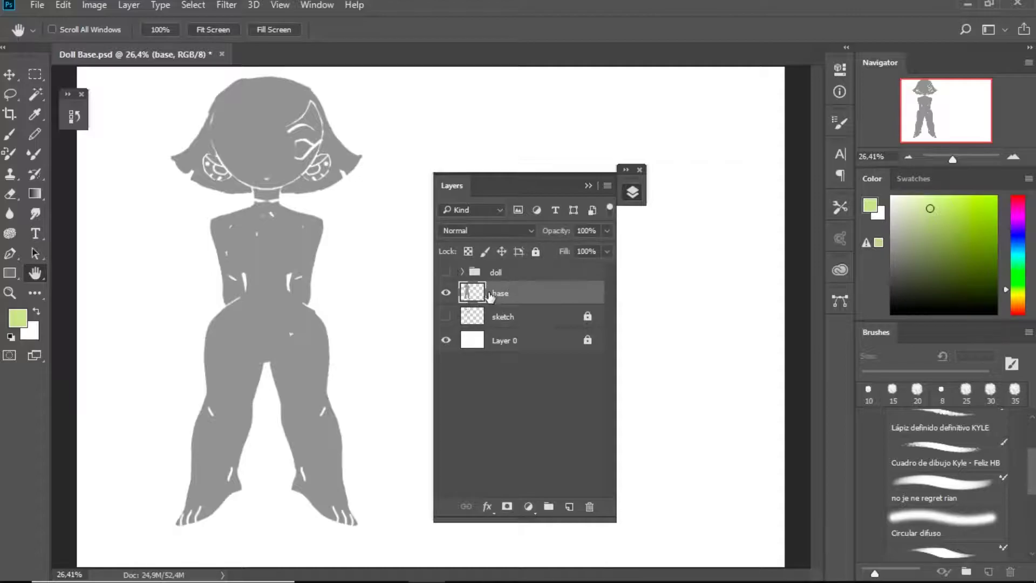
pyautogui.keyDown('ctrl'); pyautogui.click(483, 293); pyautogui.keyUp('ctrl')
pyautogui.click(487, 506)
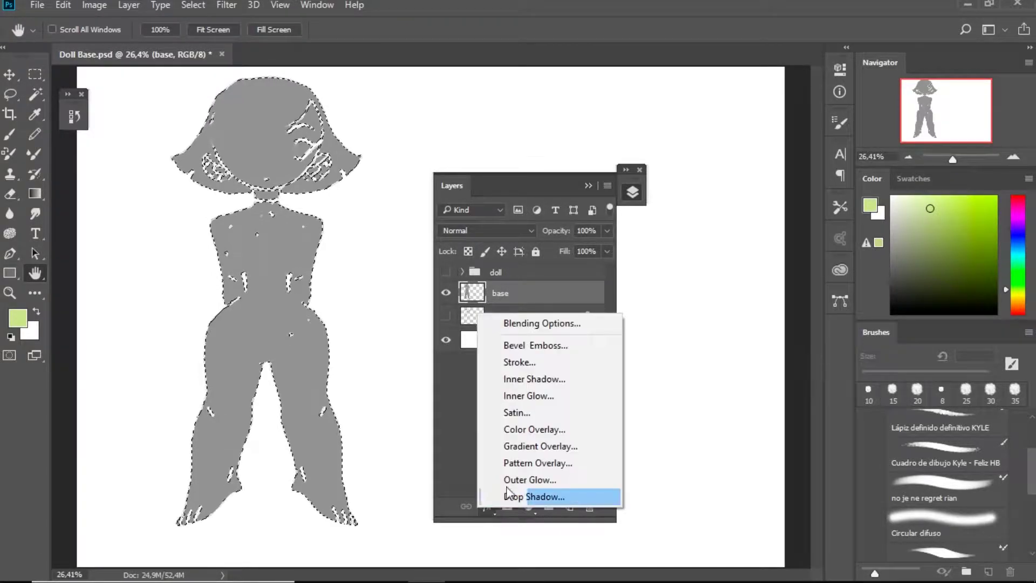
pyautogui.click(525, 306)
pyautogui.click(193, 5)
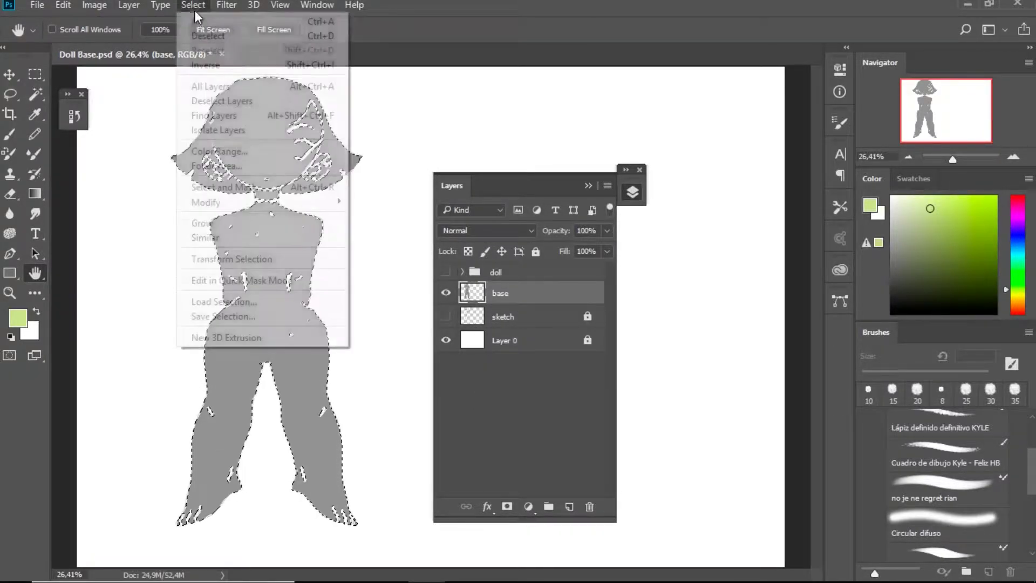
# - Delete the base layer and make the doll group visible again
pyautogui.click(442, 270)
pyautogui.click(446, 291)
pyautogui.click(446, 292)
pyautogui.click(446, 272)
pyautogui.moveTo(528, 297); pyautogui.dragTo(590, 507)
# - Clear the selection, then duplicate the doll group and merge the copy into a single layer
pyautogui.click(500, 275)
pyautogui.hotkey('ctrl', 'd')
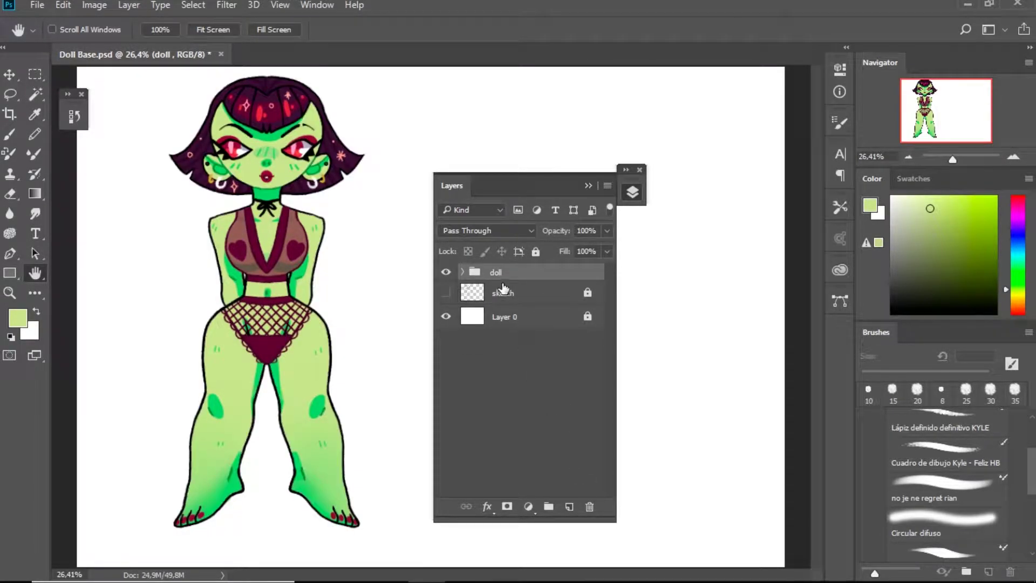
pyautogui.hotkey('ctrl', 'j')
pyautogui.hotkey('ctrl', 'e')
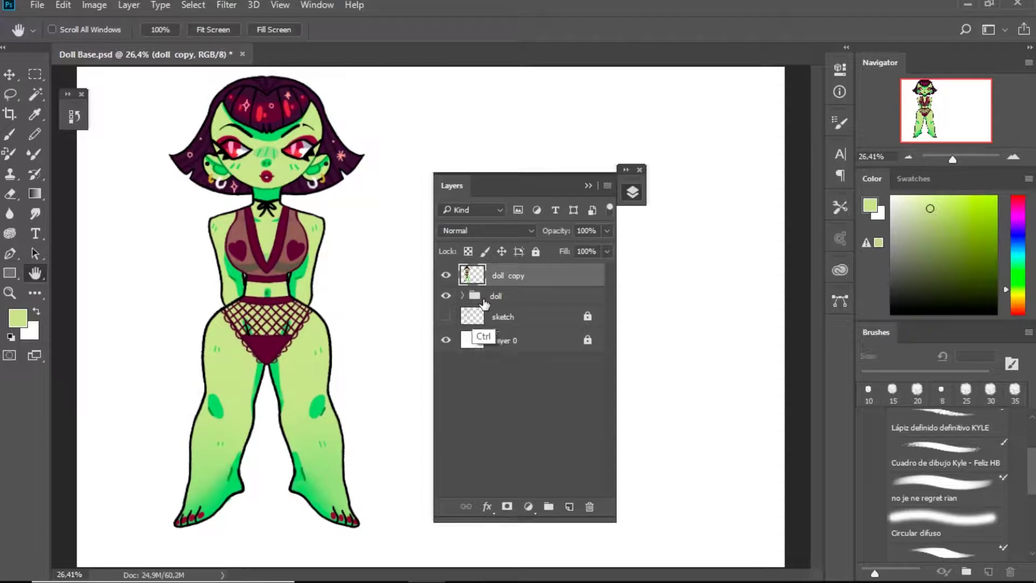
pyautogui.hotkey('ctrl', 'u')
pyautogui.moveTo(603, 207)
pyautogui.mouseDown()
pyautogui.moveTo(537, 215)
pyautogui.moveTo(685, 218)
pyautogui.moveTo(535, 221)
pyautogui.moveTo(638, 211)
pyautogui.moveTo(604, 211)
pyautogui.mouseUp()
pyautogui.click(772, 133)
pyautogui.press('h')
pyautogui.click(488, 507)
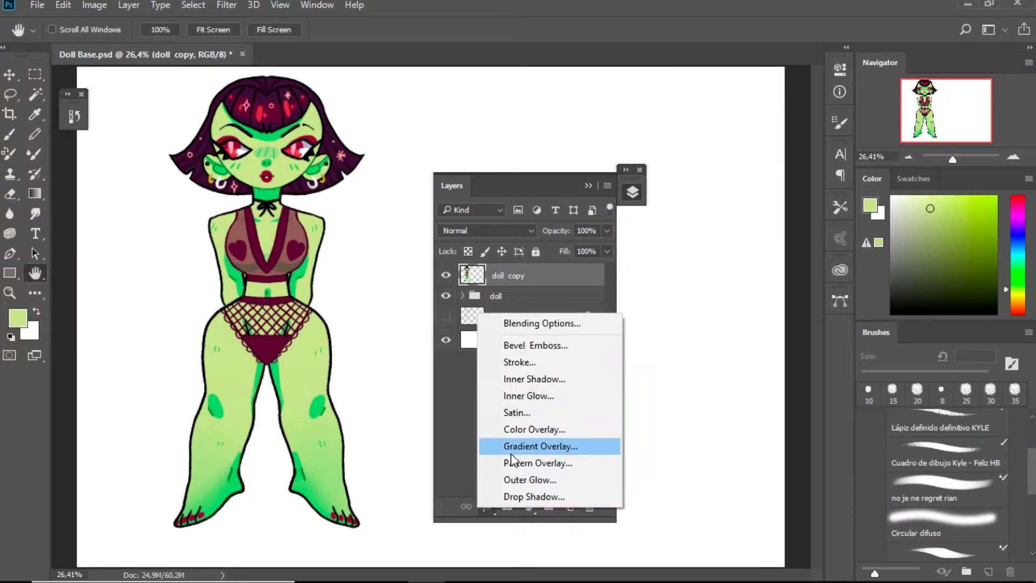
pyautogui.click(464, 403)
pyautogui.keyDown('ctrl'); pyautogui.click(473, 275); pyautogui.keyUp('ctrl')
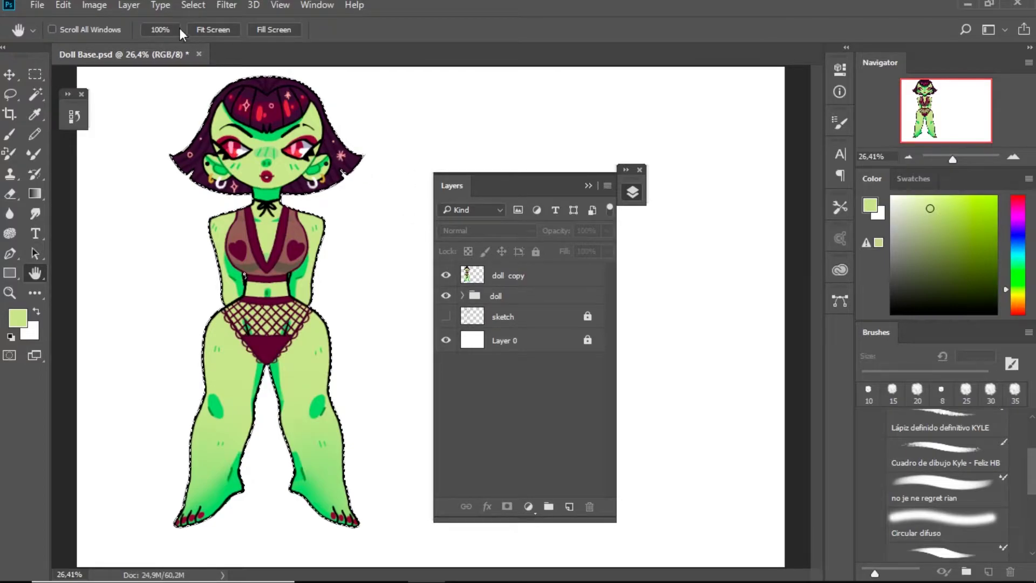
pyautogui.hotkey('alt', 's')
pyautogui.press('Escape')
# - Lock and hide the original doll group, and clear the selection around the figure
pyautogui.click(518, 296)
pyautogui.click(536, 252)
pyautogui.click(445, 295)
pyautogui.hotkey('ctrl', 'd')
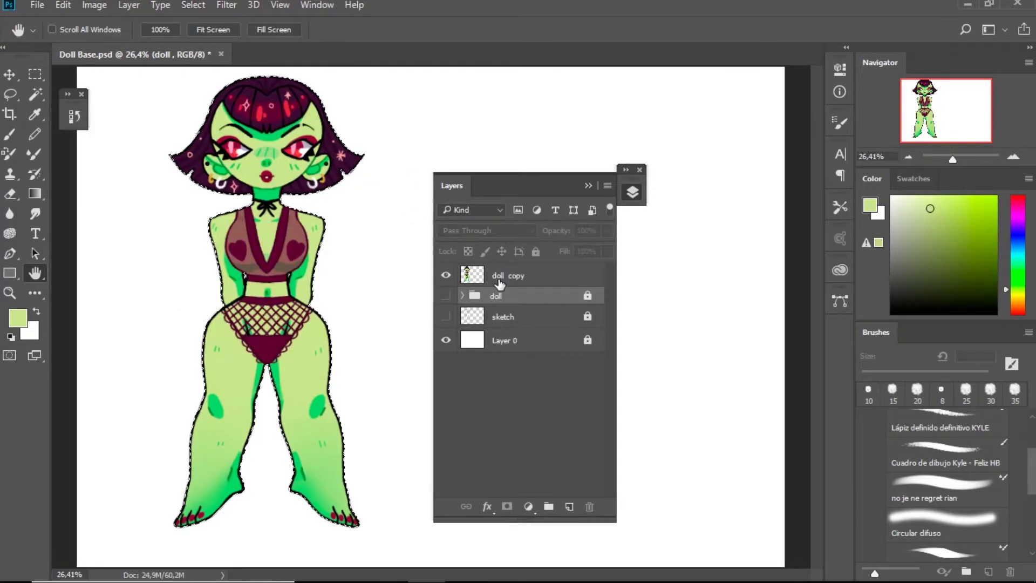
# - Duplicate the merged doll copy layer and place the duplicate beside the first figure, to its right at the same height
pyautogui.click(474, 275)
pyautogui.click(630, 192)
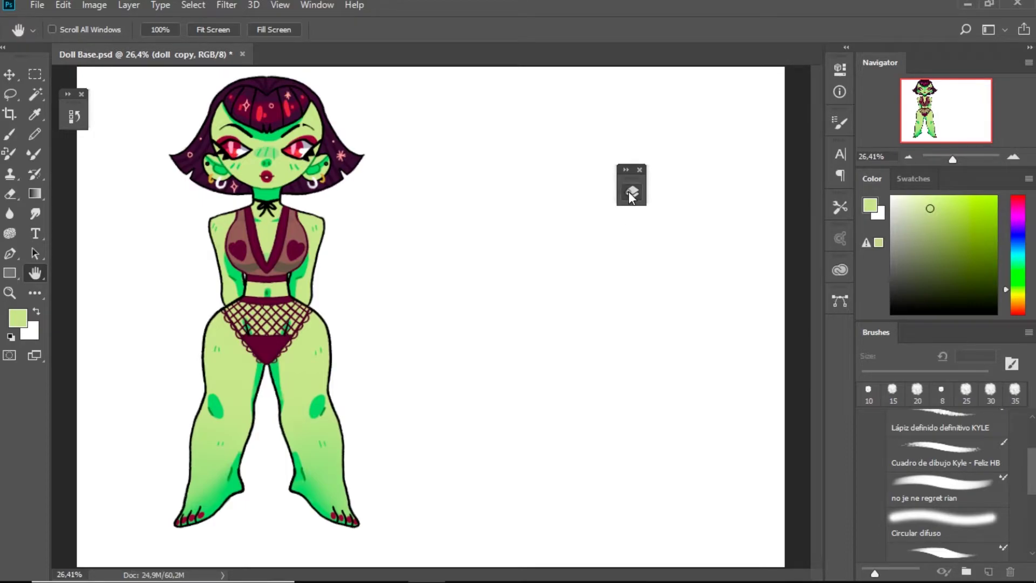
pyautogui.click(627, 197)
pyautogui.click(630, 196)
pyautogui.click(631, 195)
pyautogui.moveTo(541, 290); pyautogui.dragTo(544, 268)
pyautogui.click(632, 193)
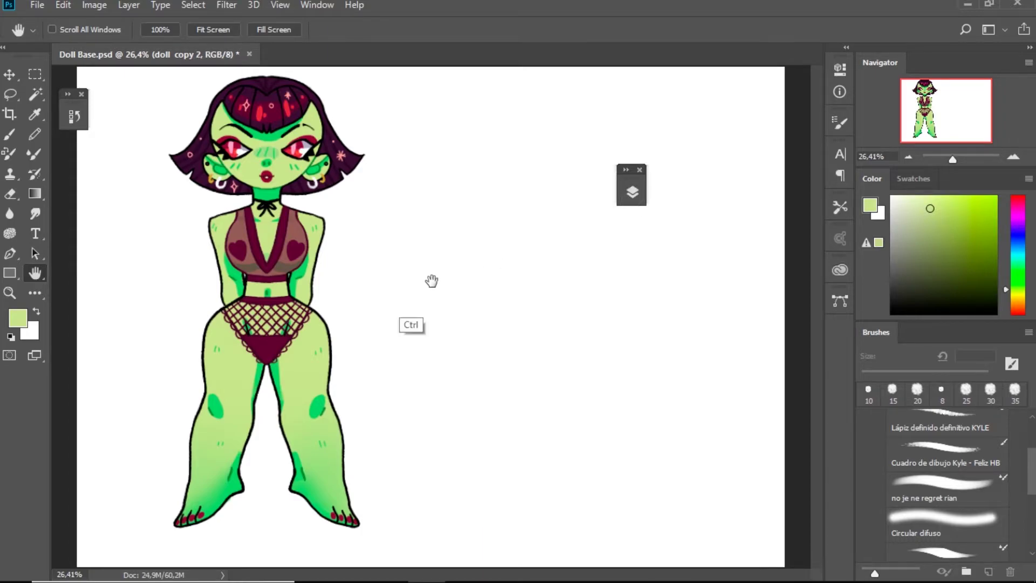
pyautogui.hotkey('ctrl', 't')
pyautogui.click(10, 74)
pyautogui.moveTo(302, 265); pyautogui.dragTo(547, 265)
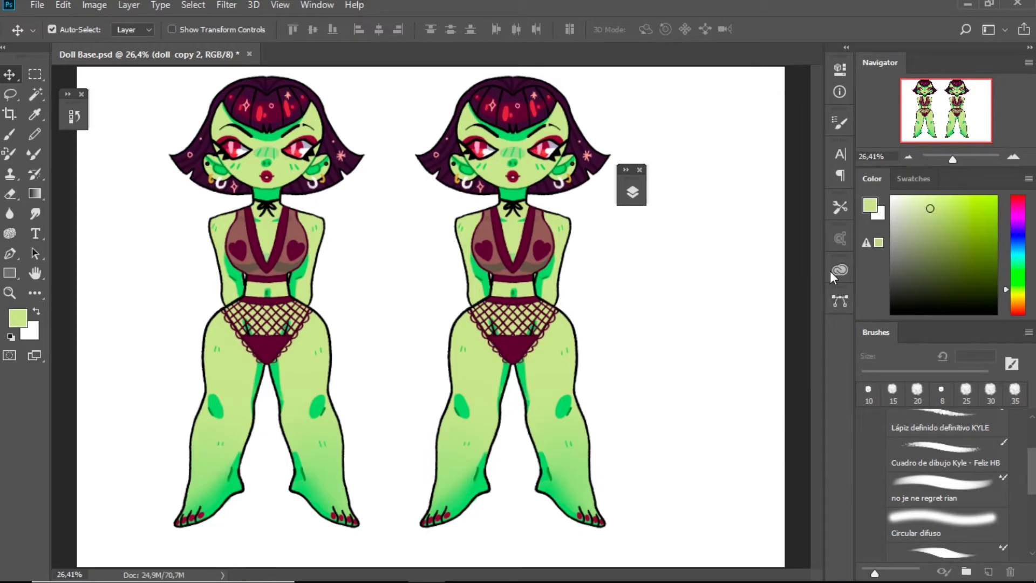
# - Lower the opacity of the duplicated doll until it is faint, and move the collapsed layer list clear of the figure
pyautogui.click(632, 192)
pyautogui.click(604, 231)
pyautogui.moveTo(562, 250); pyautogui.dragTo(556, 249)
pyautogui.click(632, 193)
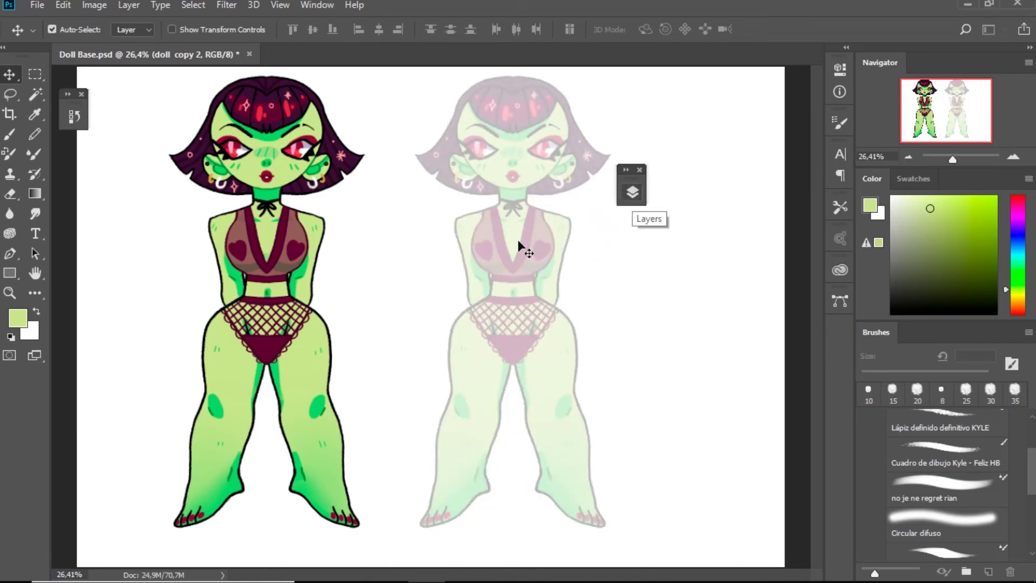
pyautogui.moveTo(631, 198); pyautogui.dragTo(700, 165)
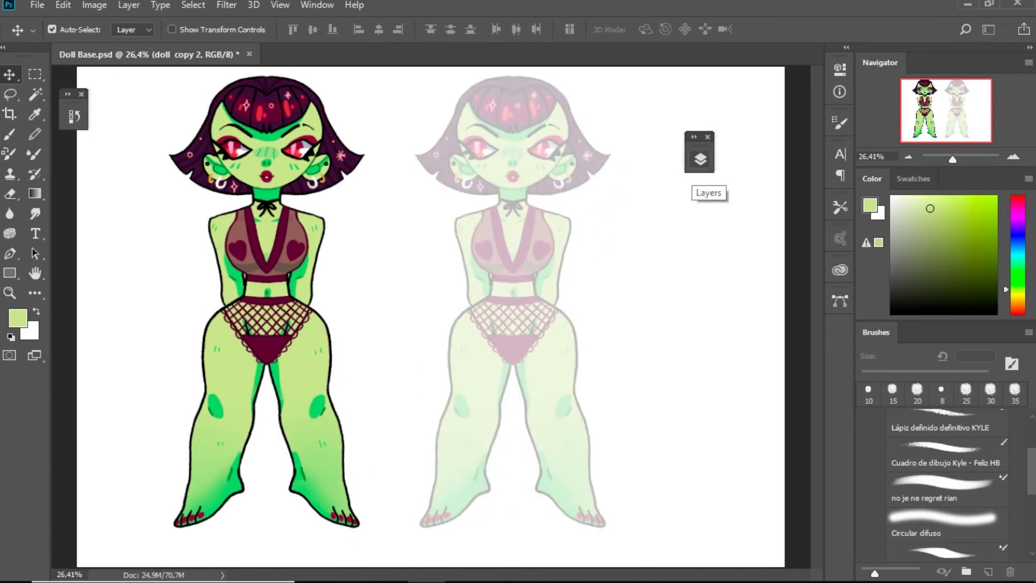